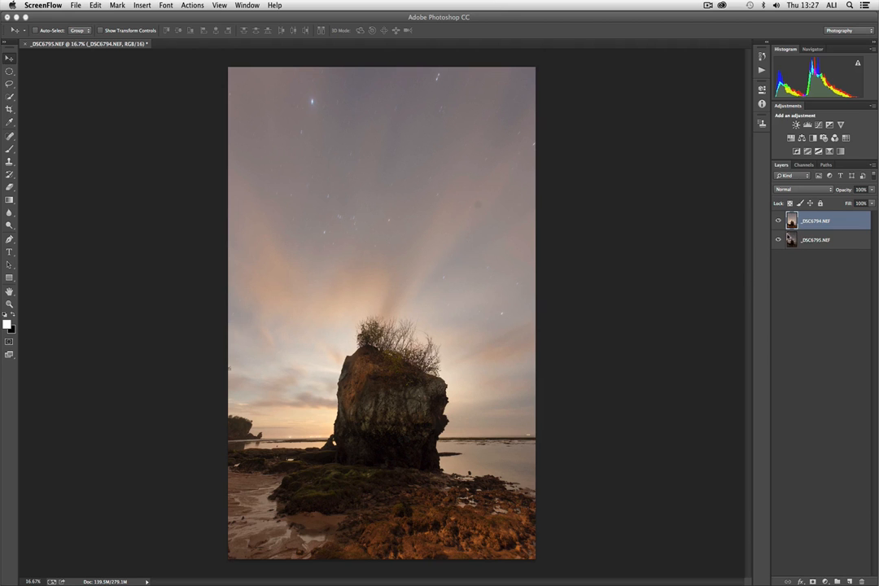
# Open the _DSC6794.NEF layer in the Topaz ReMask 3 filter.
pyautogui.click(168, 80)
pyautogui.click(217, 5)
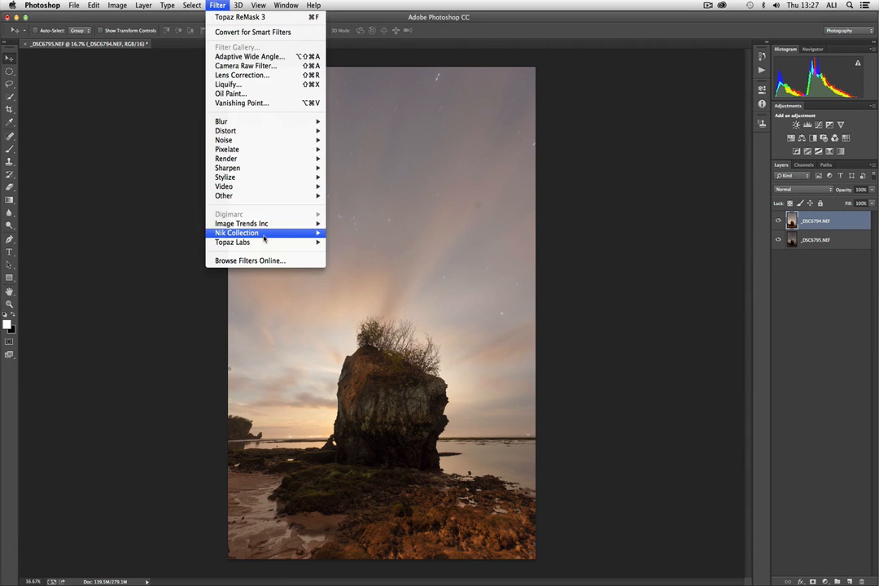
pyautogui.moveTo(269, 243)
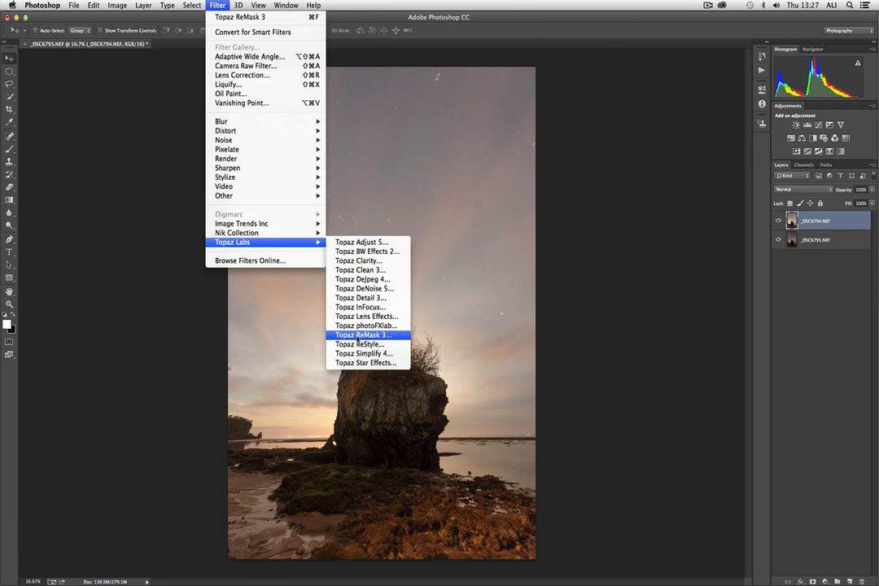
pyautogui.click(358, 335)
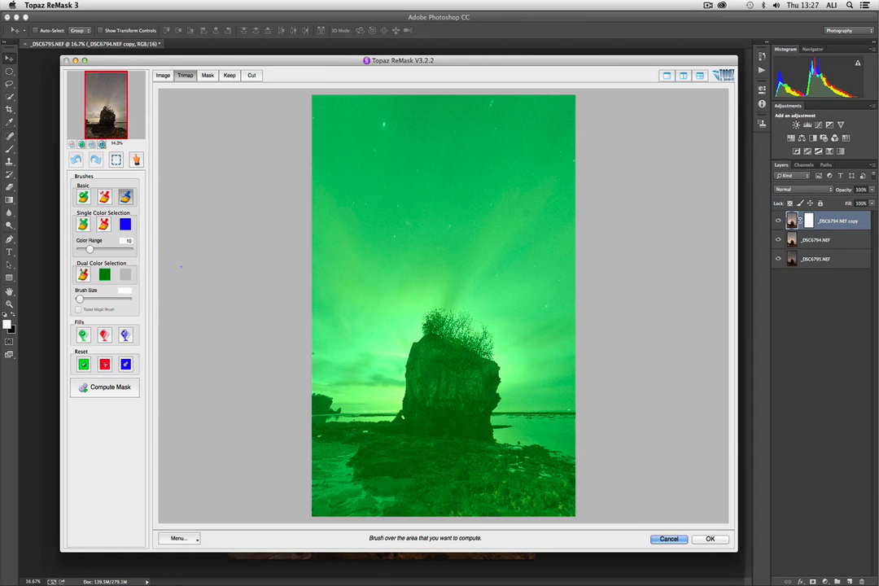
# Set the compute brush size to 214 and paint a band along the horizon, the rock's edges and the bush.
pyautogui.click(124, 197)
pyautogui.moveTo(79, 298); pyautogui.dragTo(119, 298)
pyautogui.moveTo(323, 397)
pyautogui.mouseDown()
pyautogui.moveTo(396, 410)
pyautogui.moveTo(431, 315)
pyautogui.moveTo(438, 331)
pyautogui.moveTo(495, 358)
pyautogui.moveTo(484, 324)
pyautogui.moveTo(479, 343)
pyautogui.moveTo(467, 329)
pyautogui.moveTo(469, 315)
pyautogui.moveTo(454, 323)
pyautogui.moveTo(442, 311)
pyautogui.moveTo(495, 367)
pyautogui.moveTo(496, 410)
pyautogui.moveTo(574, 412)
pyautogui.mouseUp()
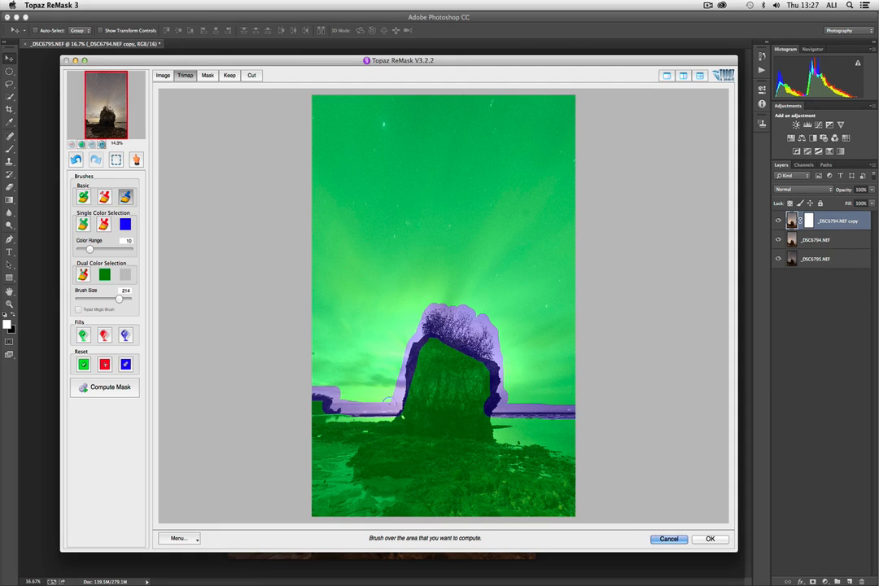
pyautogui.click(403, 414)
# Fill the sky above the painted band as cut area and compute the mask.
pyautogui.click(104, 335)
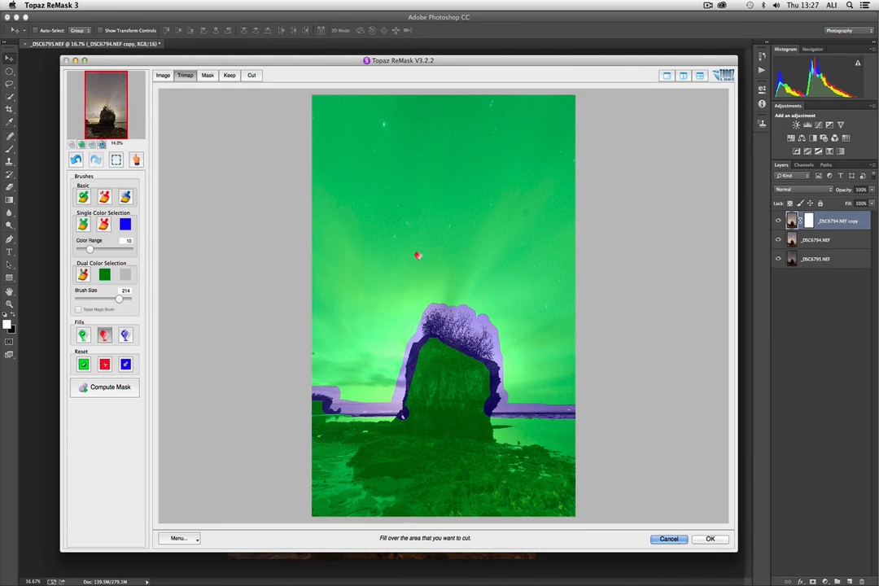
pyautogui.click(417, 256)
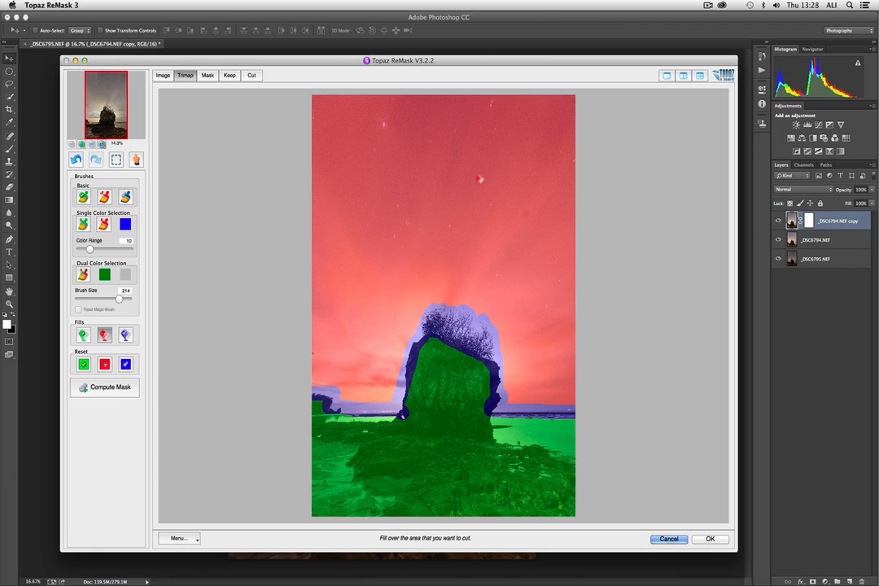
pyautogui.click(111, 390)
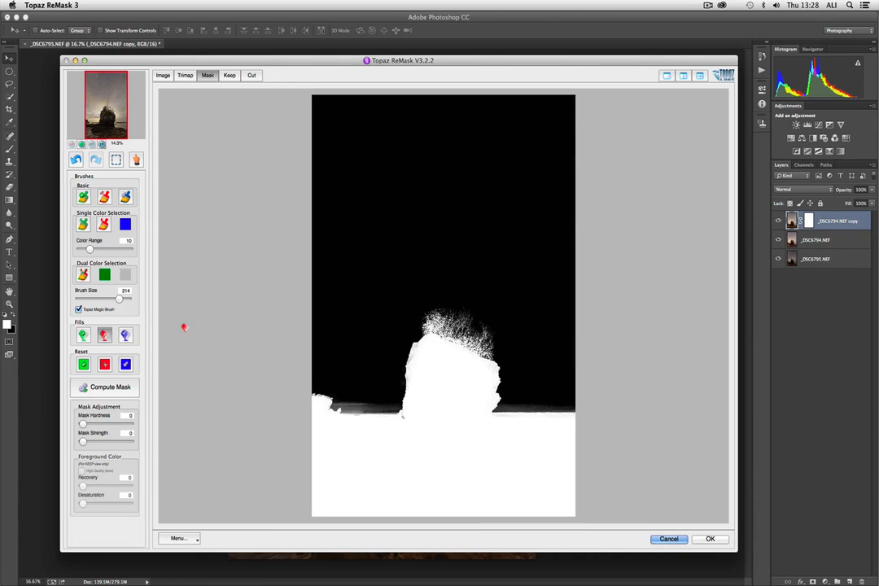
# Examine the bush's fine branches at 100% in a two-pane view, comparing the mask with the Keep result and the original image.
pyautogui.press('super')
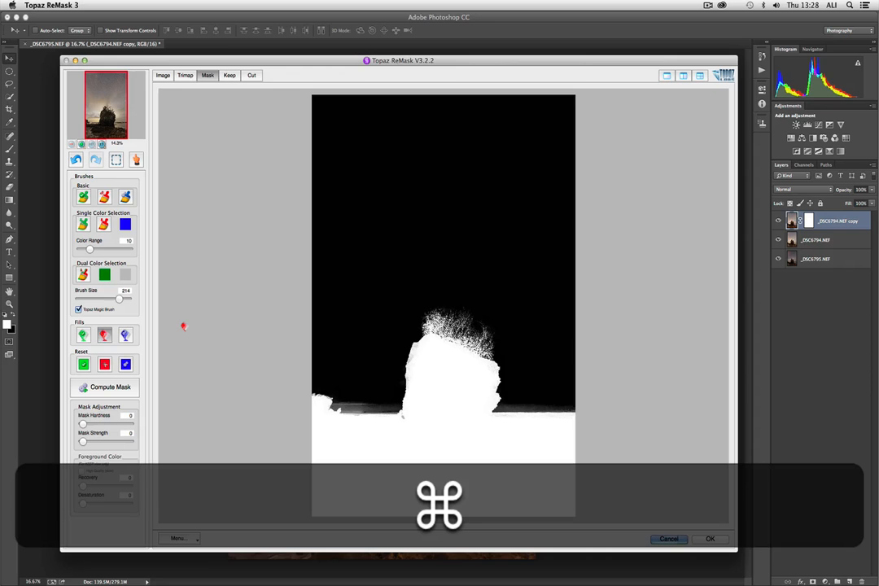
pyautogui.click(684, 76)
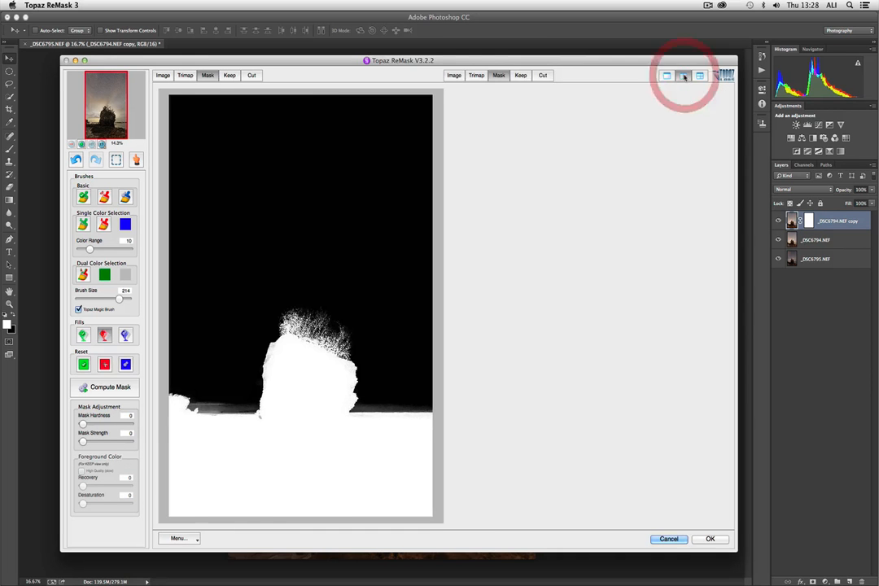
pyautogui.click(521, 75)
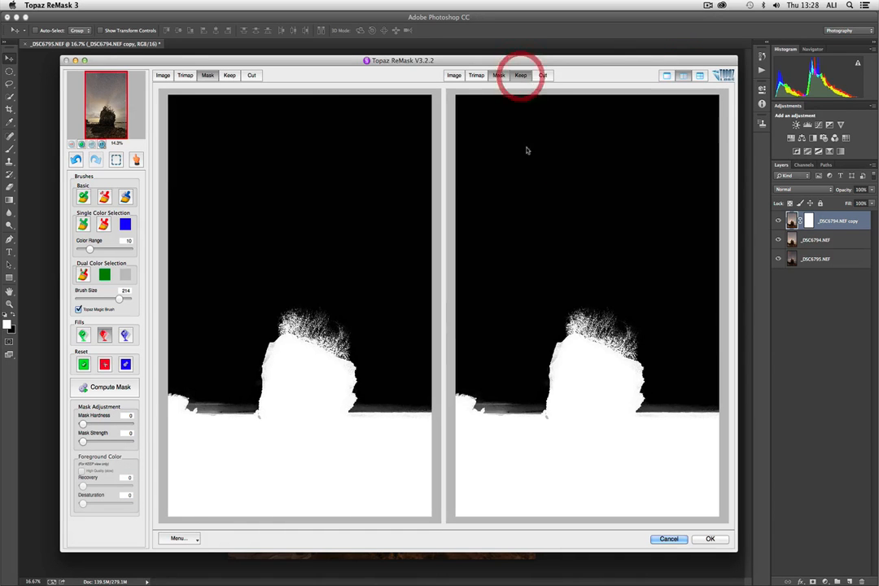
pyautogui.press('super+equal')
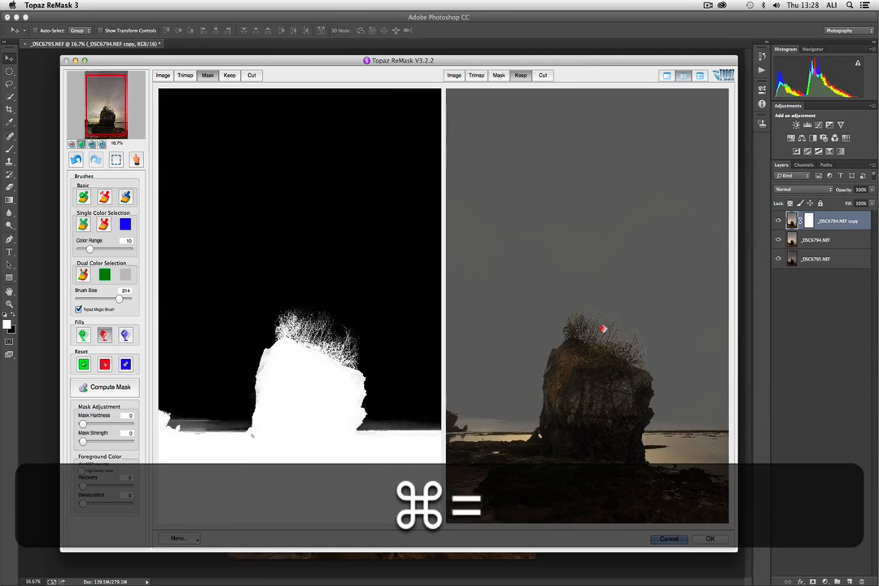
pyautogui.press('super+equal')
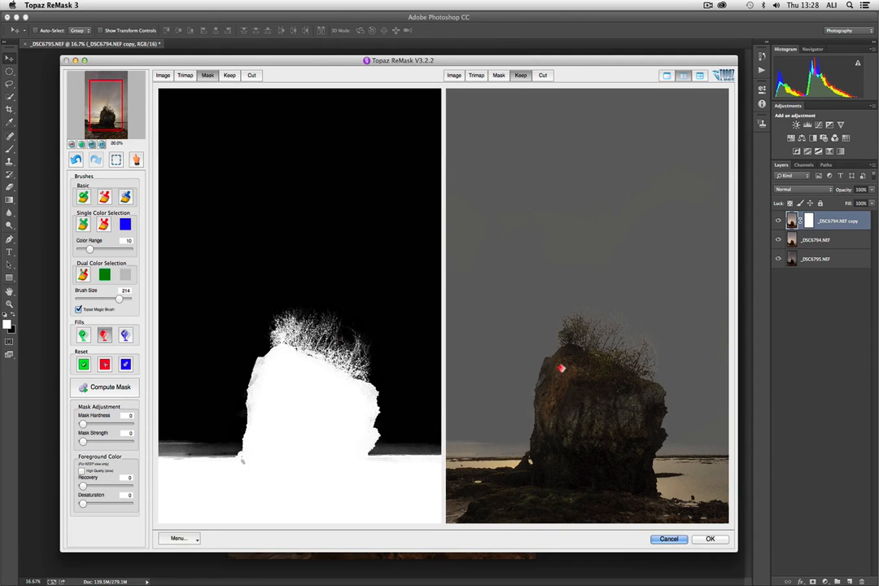
pyautogui.press('super+equal')
pyautogui.press('super+equal')
pyautogui.press('super+equal')
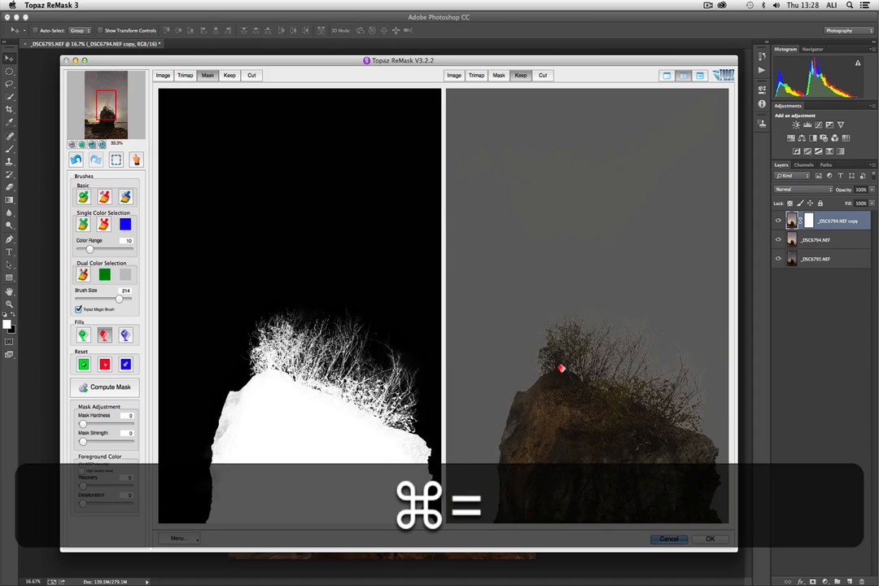
pyautogui.moveTo(561, 369); pyautogui.dragTo(530, 254)
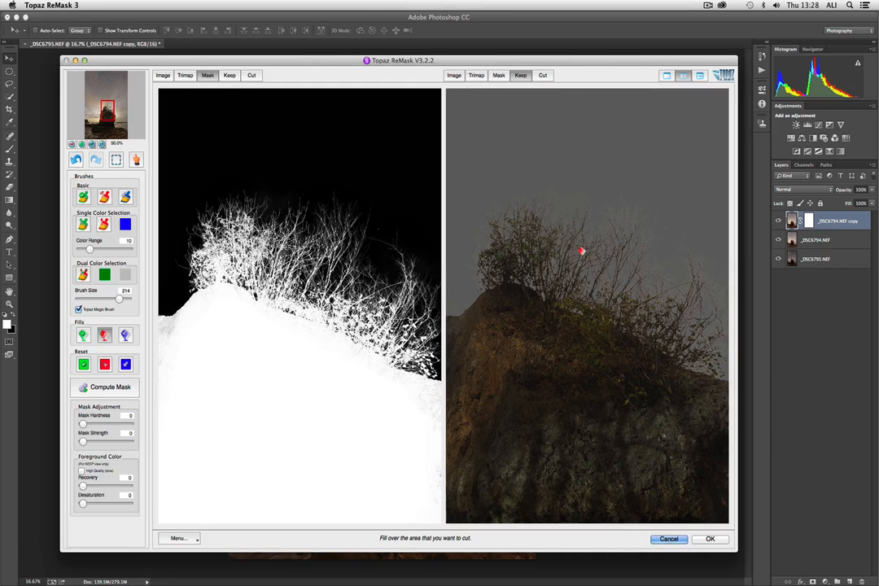
pyautogui.press('super+equal')
pyautogui.scroll(5, 582, 253)
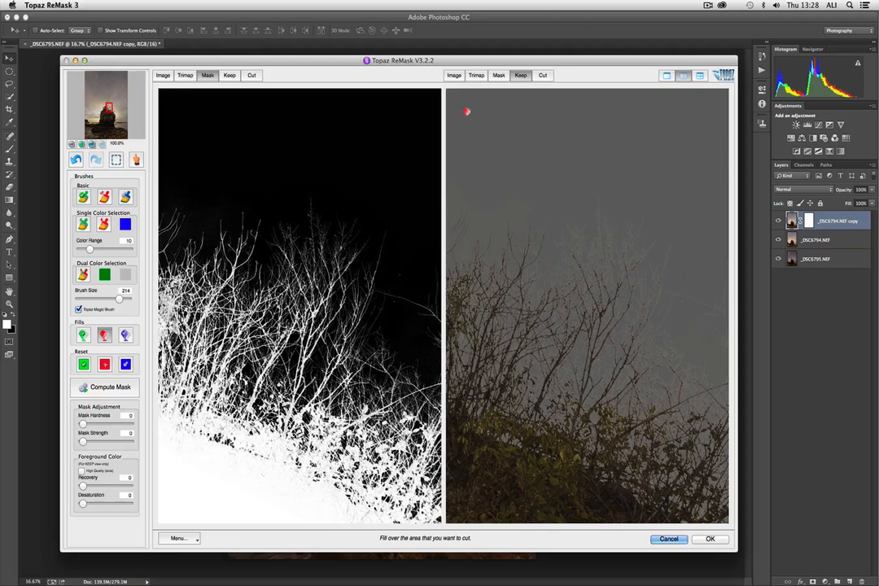
pyautogui.click(454, 75)
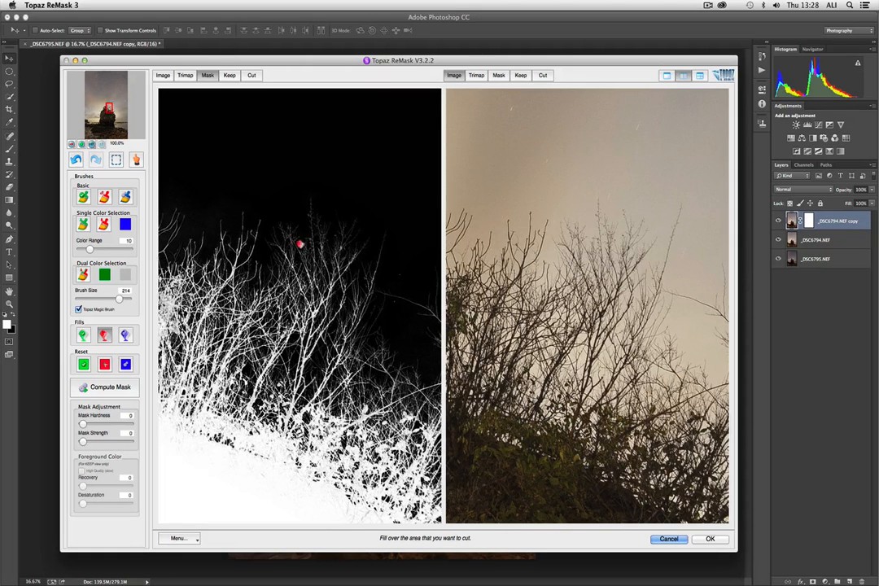
# Sample branch and sky colours for the Dual Color Selection brush and brush over the bare branches against the sky.
pyautogui.click(83, 276)
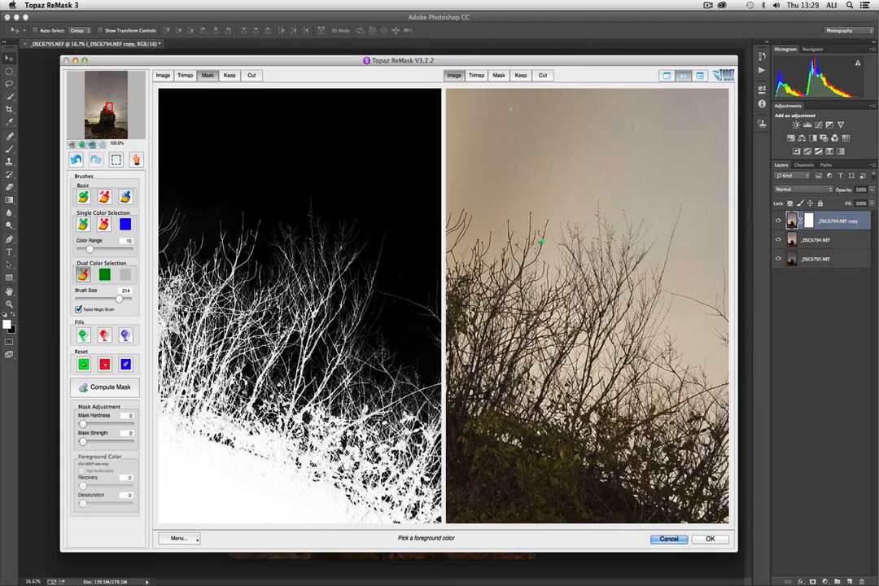
pyautogui.click(672, 253)
pyautogui.click(675, 253)
pyautogui.moveTo(663, 270)
pyautogui.mouseDown()
pyautogui.moveTo(672, 219)
pyautogui.moveTo(645, 296)
pyautogui.moveTo(619, 211)
pyautogui.moveTo(582, 294)
pyautogui.moveTo(574, 266)
pyautogui.moveTo(491, 247)
pyautogui.moveTo(497, 392)
pyautogui.moveTo(690, 306)
pyautogui.mouseUp()
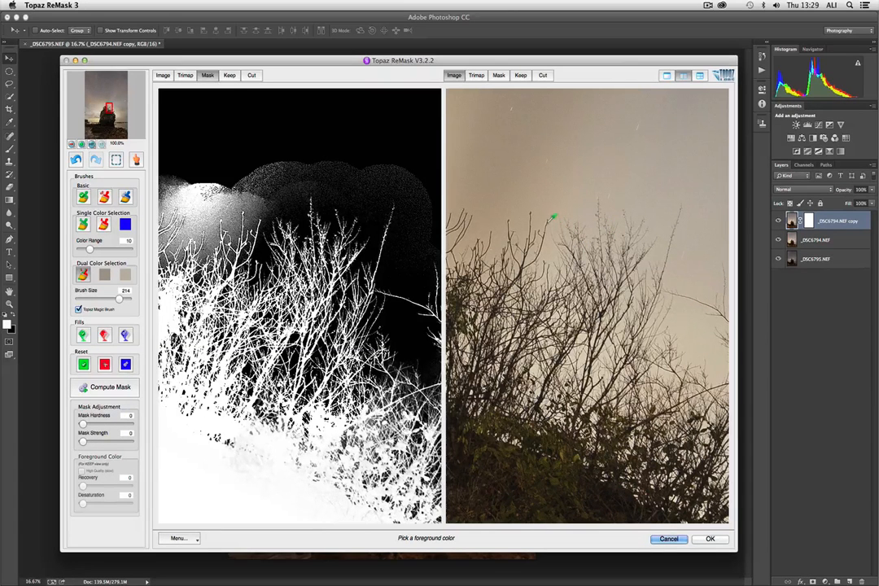
pyautogui.click(553, 217)
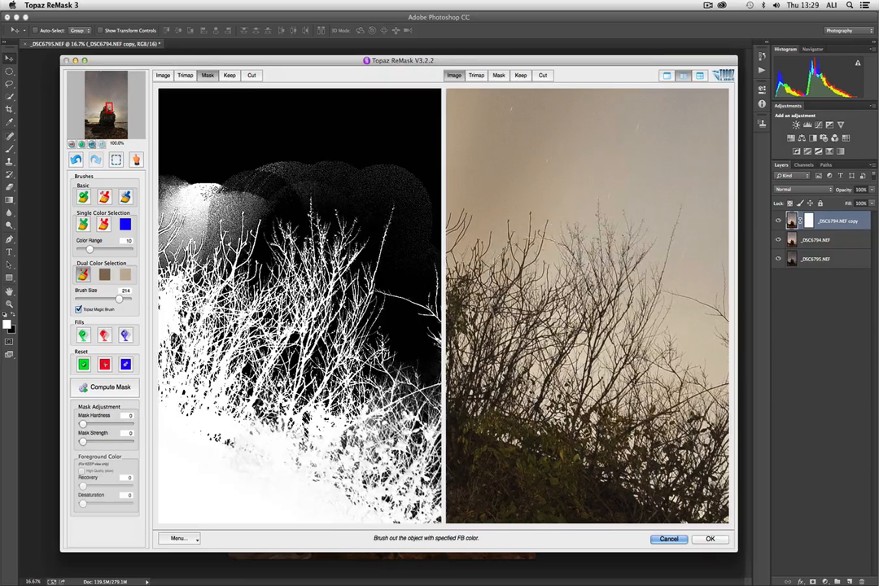
pyautogui.moveTo(599, 283)
pyautogui.mouseDown()
pyautogui.moveTo(679, 244)
pyautogui.moveTo(703, 228)
pyautogui.moveTo(673, 222)
pyautogui.moveTo(670, 324)
pyautogui.moveTo(691, 229)
pyautogui.moveTo(673, 354)
pyautogui.mouseUp()
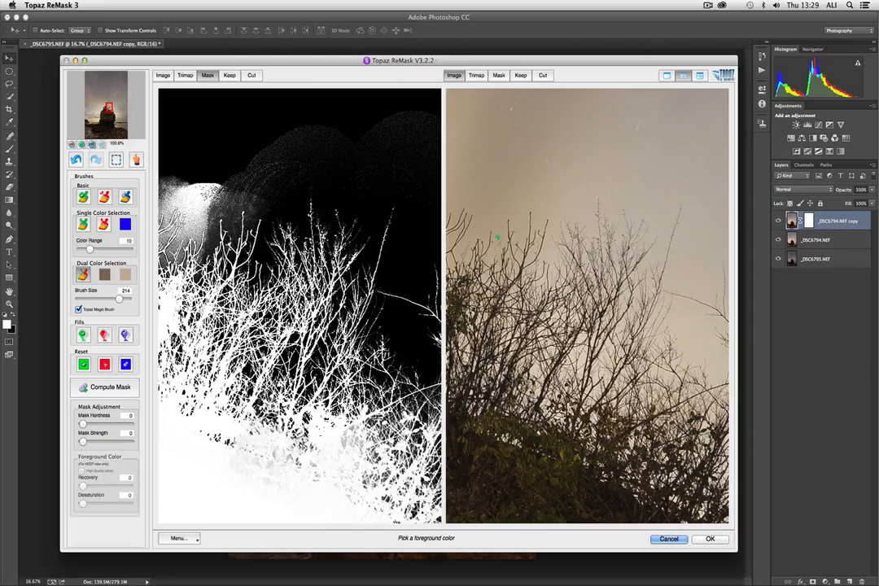
# Resample a darker branch colour and a sky colour, and brush over the twigs beside the leafy part of the bush.
pyautogui.click(494, 238)
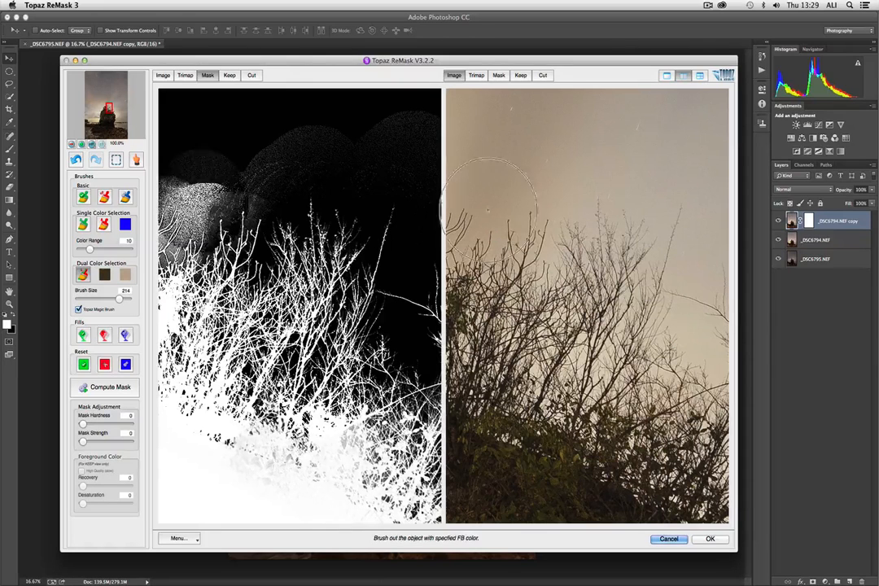
pyautogui.press('space')
pyautogui.moveTo(500, 243); pyautogui.dragTo(645, 180)
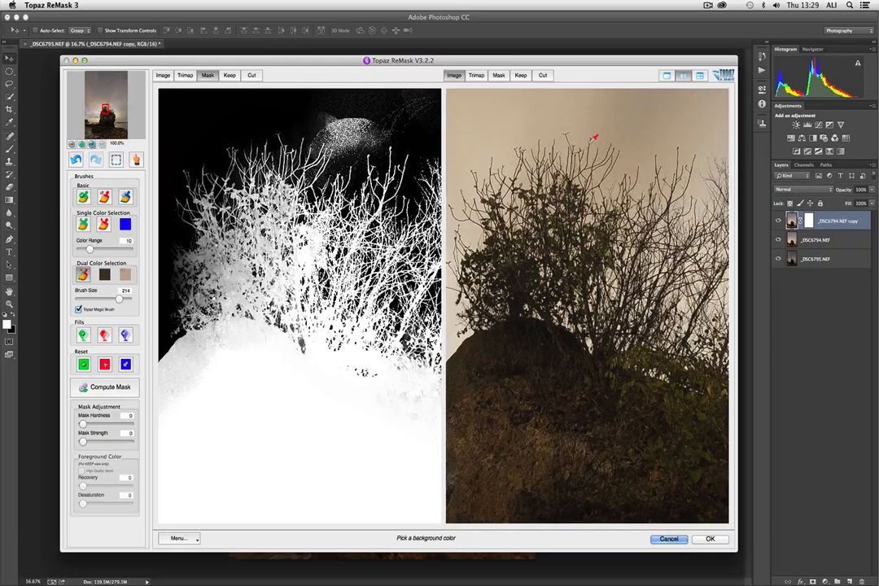
pyautogui.click(595, 138)
pyautogui.moveTo(661, 155)
pyautogui.mouseDown()
pyautogui.moveTo(710, 181)
pyautogui.moveTo(680, 399)
pyautogui.moveTo(707, 368)
pyautogui.mouseUp()
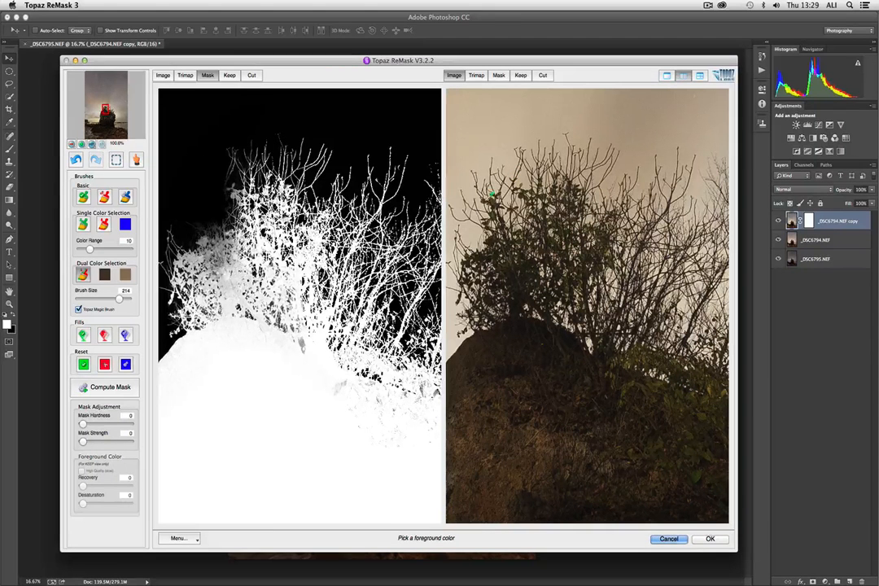
# Sample a leaf colour and the adjacent sky colour, and brush over the leafy crown with the dual colour brush.
pyautogui.click(495, 192)
pyautogui.click(491, 193)
pyautogui.moveTo(451, 173)
pyautogui.mouseDown()
pyautogui.moveTo(505, 197)
pyautogui.moveTo(524, 242)
pyautogui.moveTo(543, 164)
pyautogui.moveTo(570, 140)
pyautogui.moveTo(612, 153)
pyautogui.mouseUp()
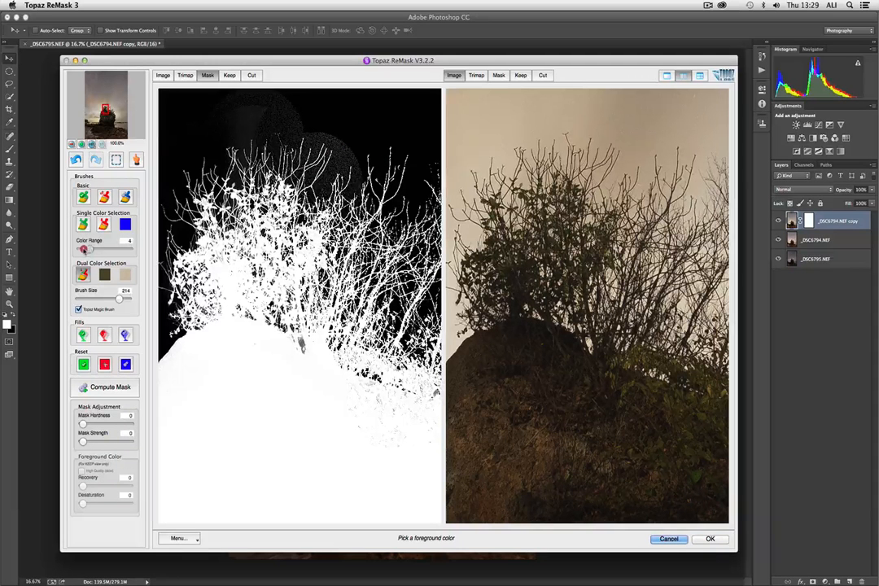
# Set the Color Range to 5 and refine the crown and upper twigs with newly sampled dual brush colours.
pyautogui.click(84, 249)
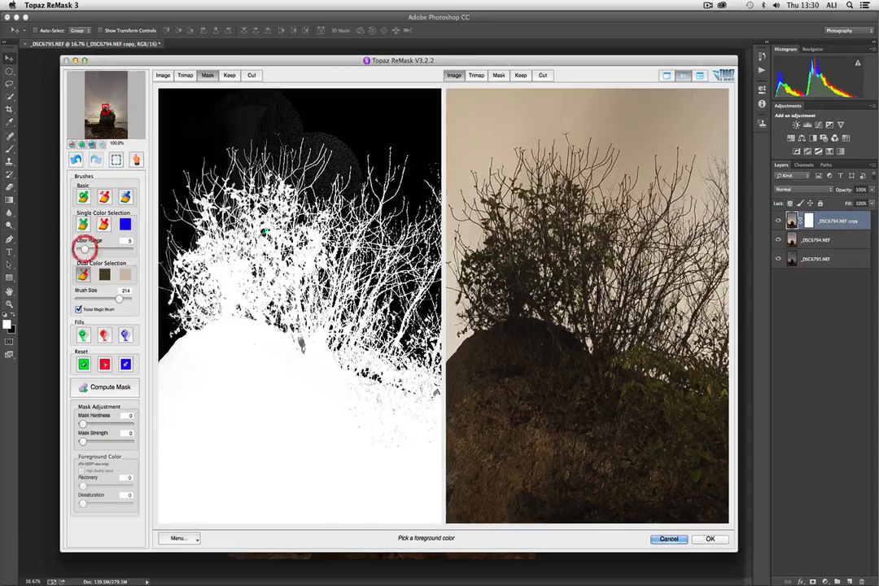
pyautogui.click(557, 173)
pyautogui.click(555, 148)
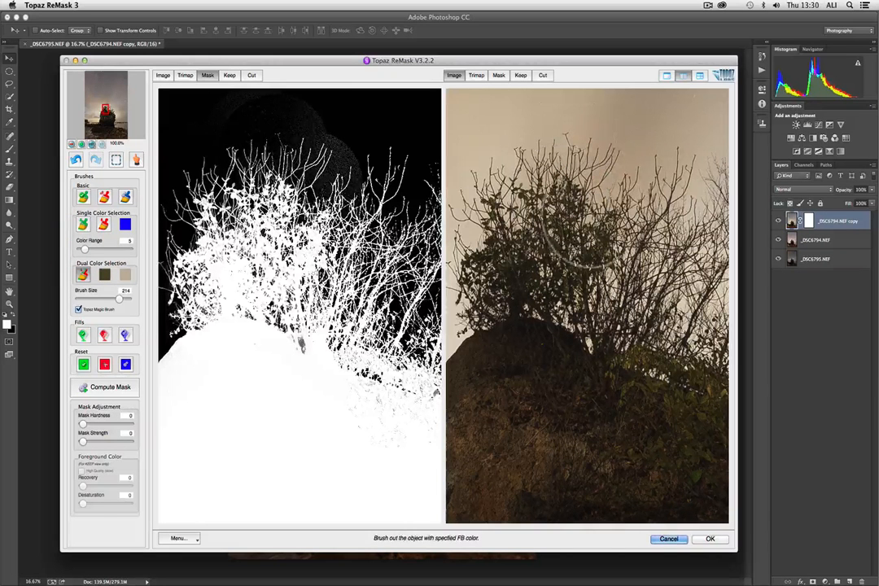
pyautogui.moveTo(595, 217); pyautogui.dragTo(597, 194)
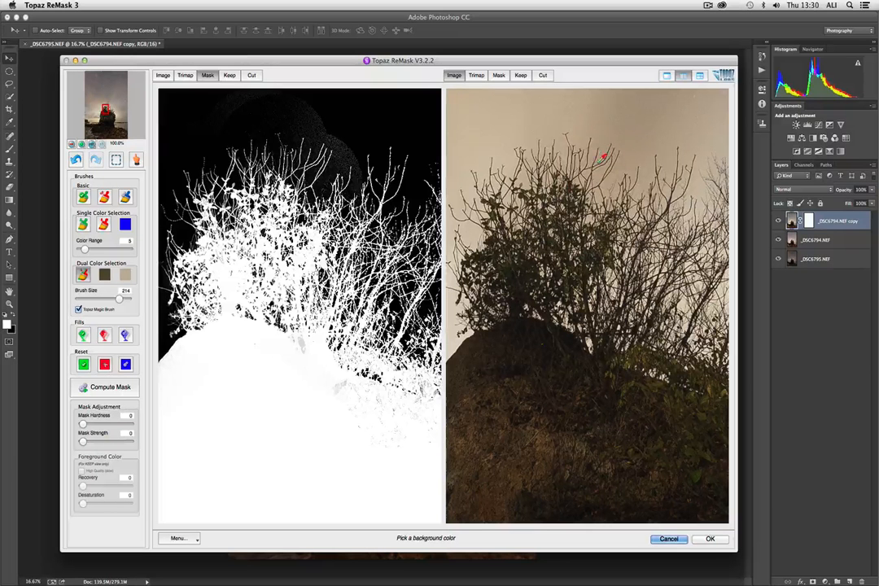
pyautogui.click(601, 158)
pyautogui.moveTo(604, 140)
pyautogui.mouseDown()
pyautogui.moveTo(669, 153)
pyautogui.moveTo(684, 181)
pyautogui.mouseUp()
# Sample the sky with the Single Color Selection cut brush and brush out the speckles above the central branches.
pyautogui.press('space')
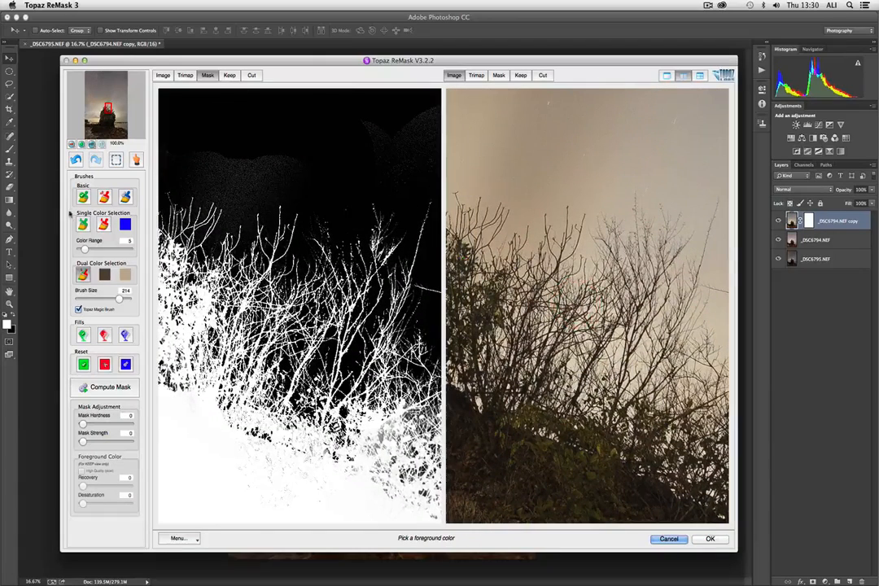
pyautogui.click(534, 205)
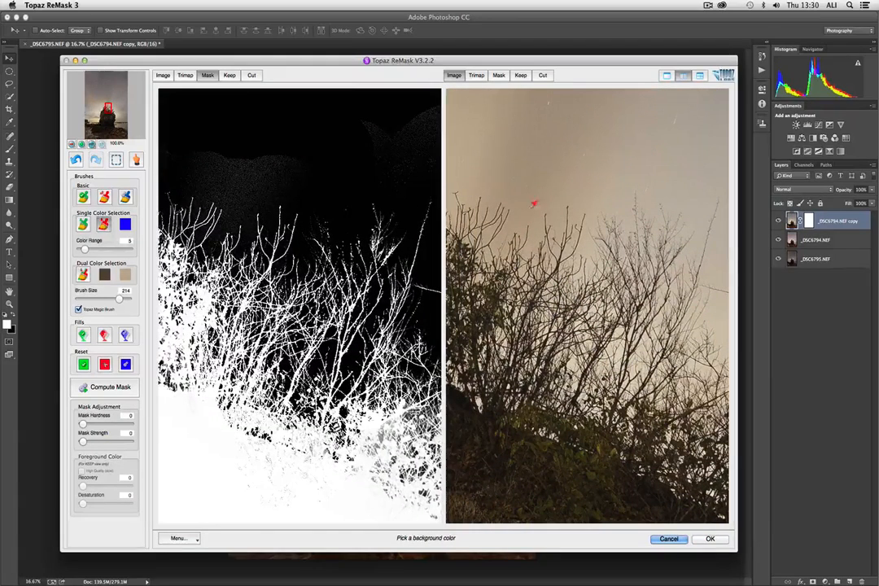
pyautogui.click(543, 189)
pyautogui.moveTo(616, 191); pyautogui.dragTo(661, 176)
pyautogui.click(505, 185)
pyautogui.moveTo(498, 185)
pyautogui.mouseDown()
pyautogui.moveTo(705, 186)
pyautogui.moveTo(659, 184)
pyautogui.mouseUp()
pyautogui.click(574, 185)
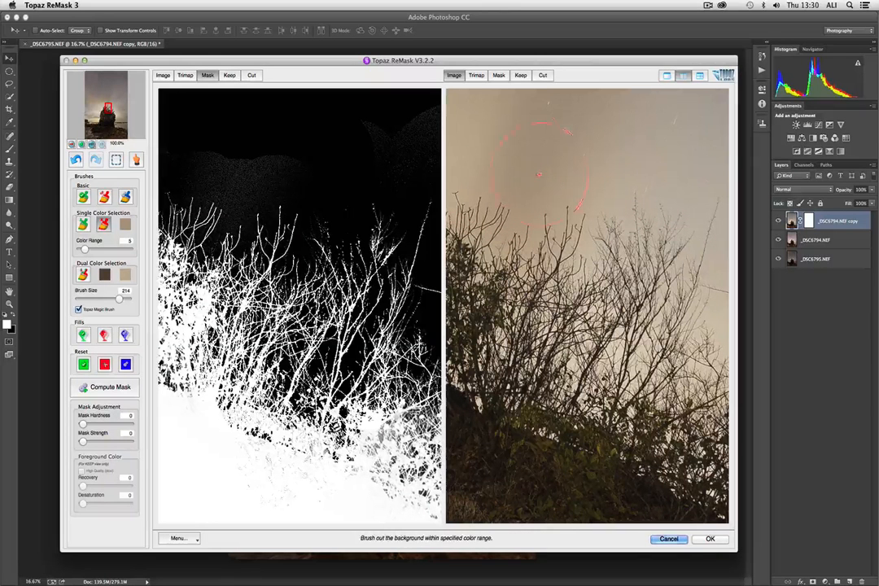
pyautogui.click(679, 185)
# Resample the sky colour and brush out the background around the thin branches at the bush's right end.
pyautogui.press('space')
pyautogui.moveTo(679, 184); pyautogui.dragTo(514, 212)
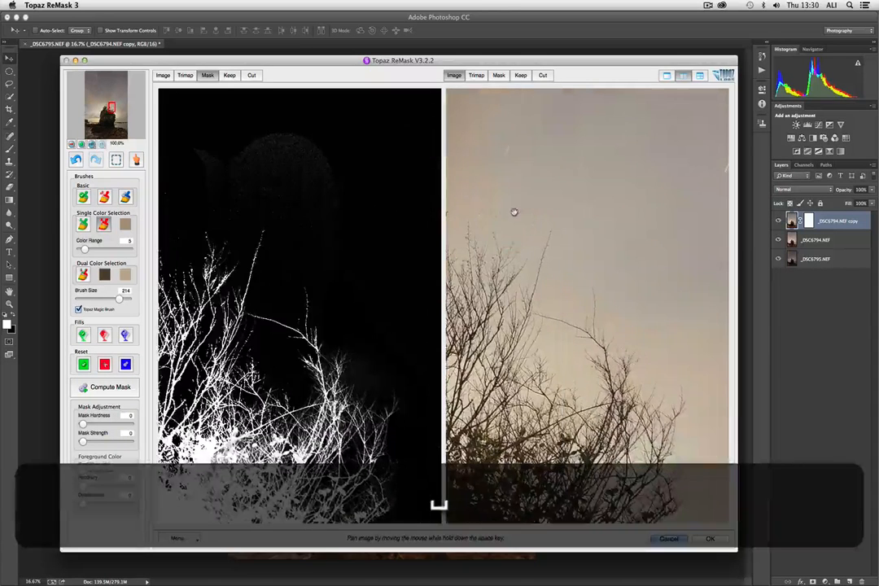
pyautogui.click(576, 150)
pyautogui.click(689, 259)
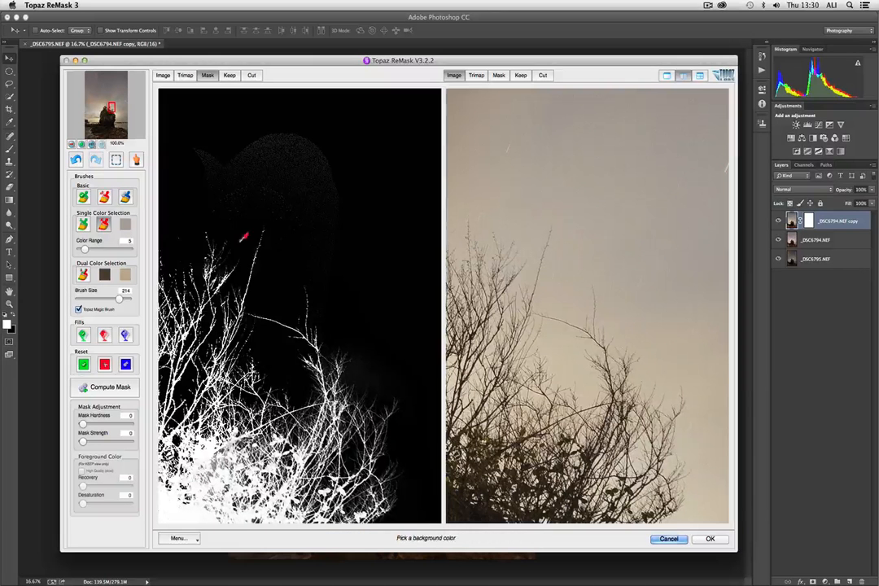
# Paint out the leftover speckles in the sky above the bare branches and the leafy crown with the basic cut brush.
pyautogui.click(104, 197)
pyautogui.moveTo(550, 166); pyautogui.dragTo(602, 173)
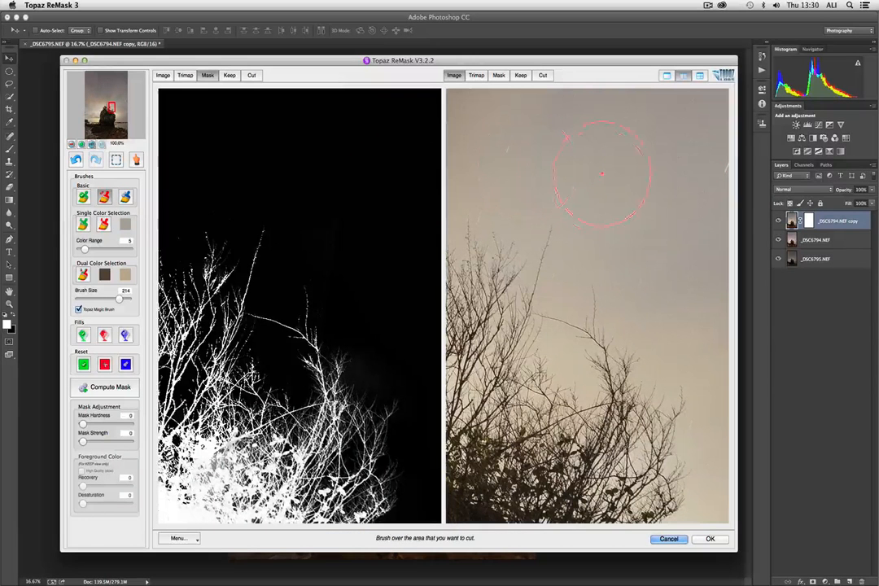
pyautogui.press('space')
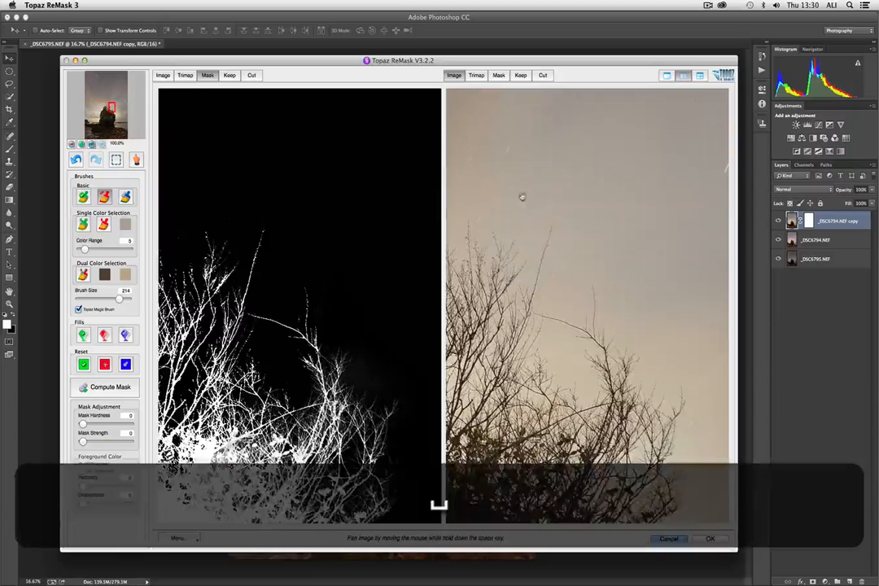
pyautogui.moveTo(522, 196); pyautogui.dragTo(801, 163)
pyautogui.moveTo(616, 141); pyautogui.dragTo(650, 147)
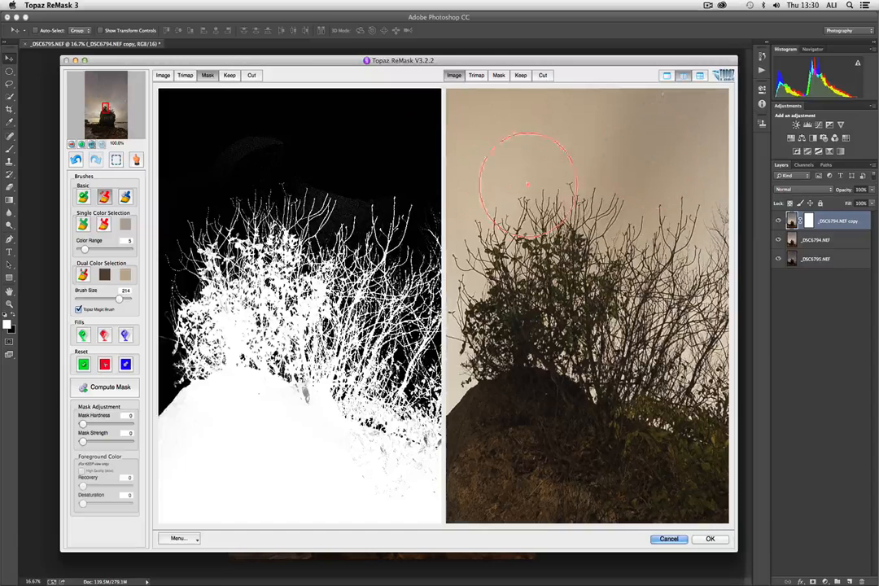
pyautogui.moveTo(544, 133)
pyautogui.mouseDown()
pyautogui.moveTo(510, 149)
pyautogui.moveTo(583, 120)
pyautogui.mouseUp()
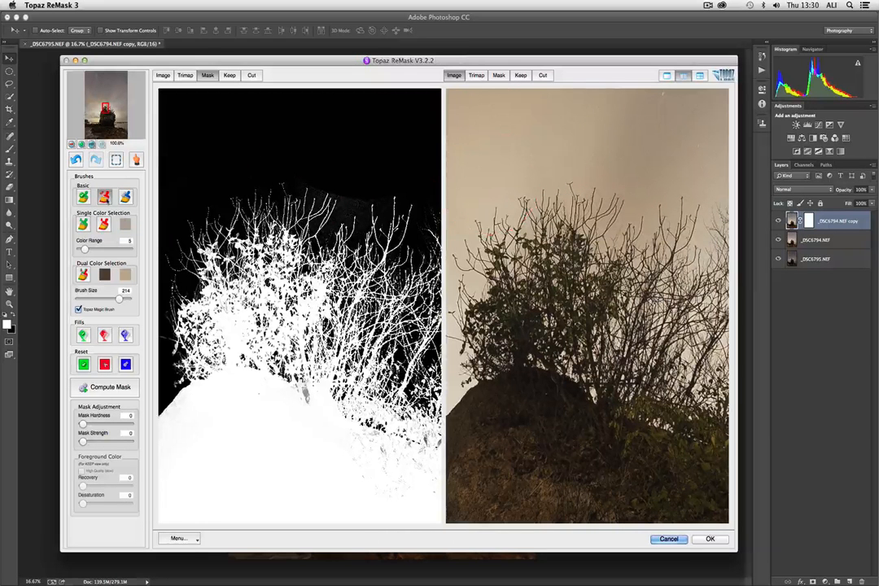
# Sample the sky colour above the crown's outer twigs with the Single Color Selection cut brush and brush out the background there.
pyautogui.click(103, 225)
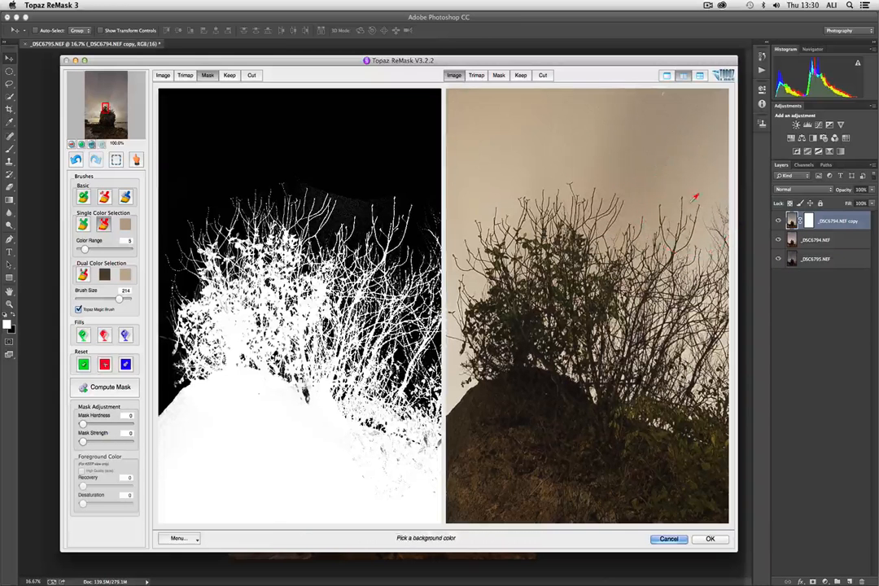
pyautogui.click(629, 202)
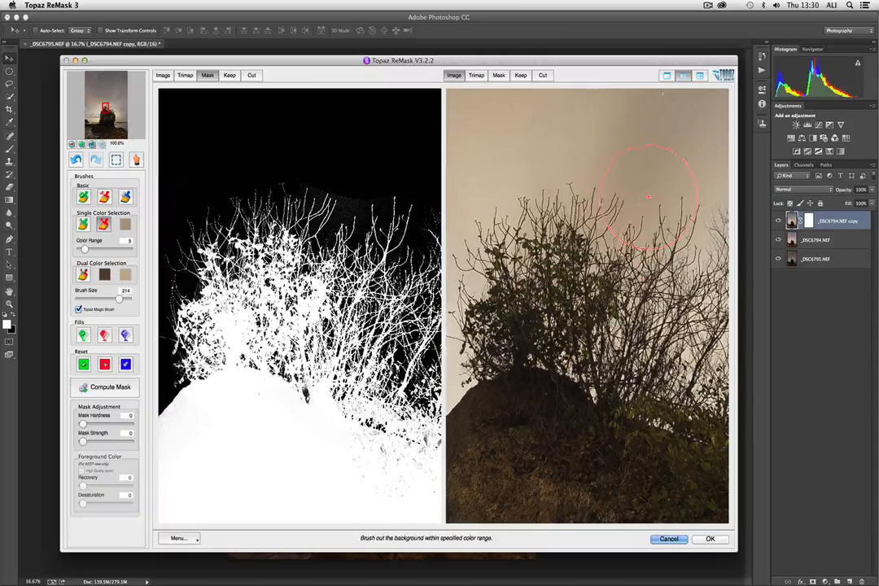
pyautogui.moveTo(652, 207); pyautogui.dragTo(652, 205)
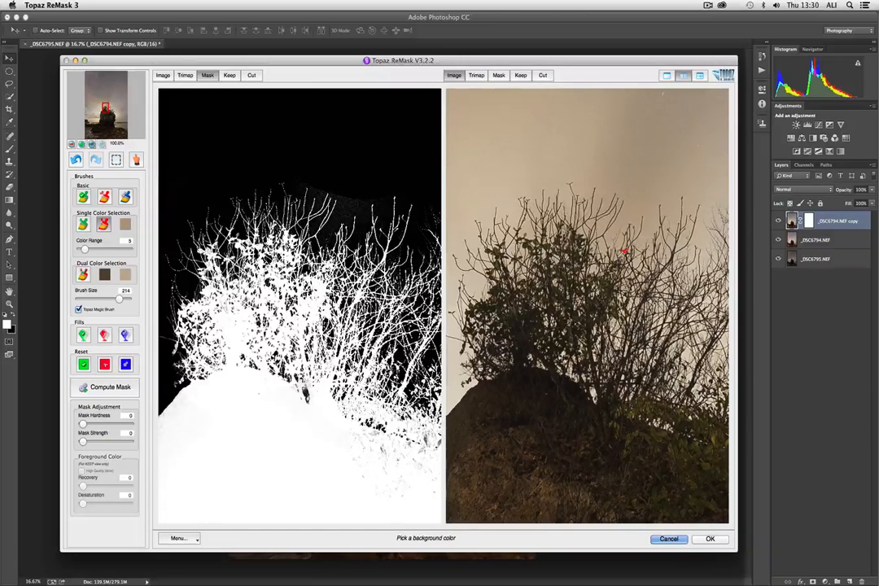
# Sample an upper twig's colour for the dual colour brush and refine the mask around the tall twigs at 300% zoom.
pyautogui.press('super+equal')
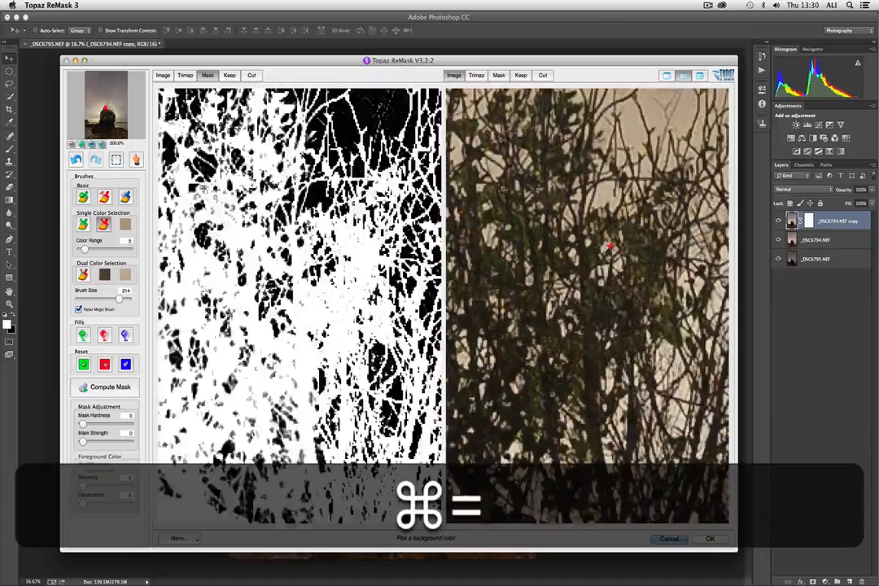
pyautogui.moveTo(610, 246); pyautogui.dragTo(473, 580)
pyautogui.moveTo(525, 407); pyautogui.dragTo(649, 327)
pyautogui.click(82, 275)
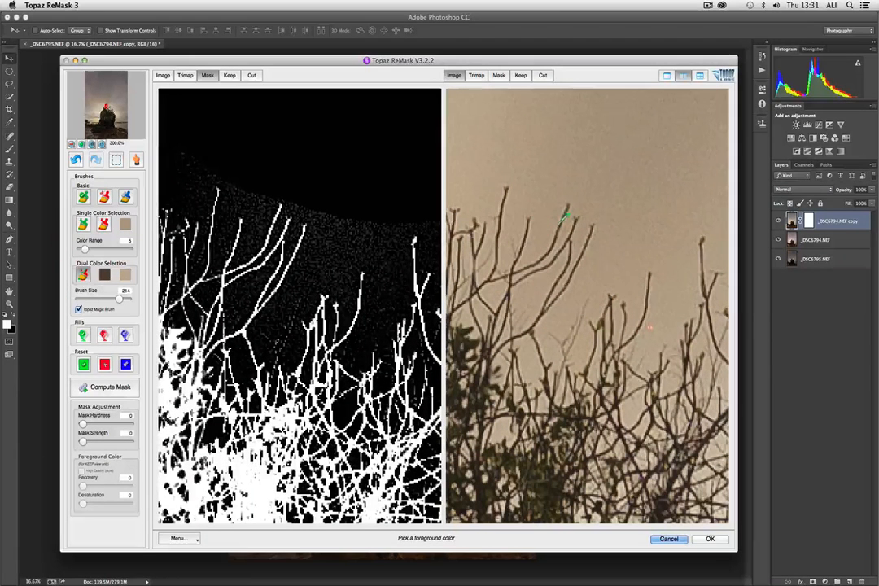
pyautogui.click(564, 216)
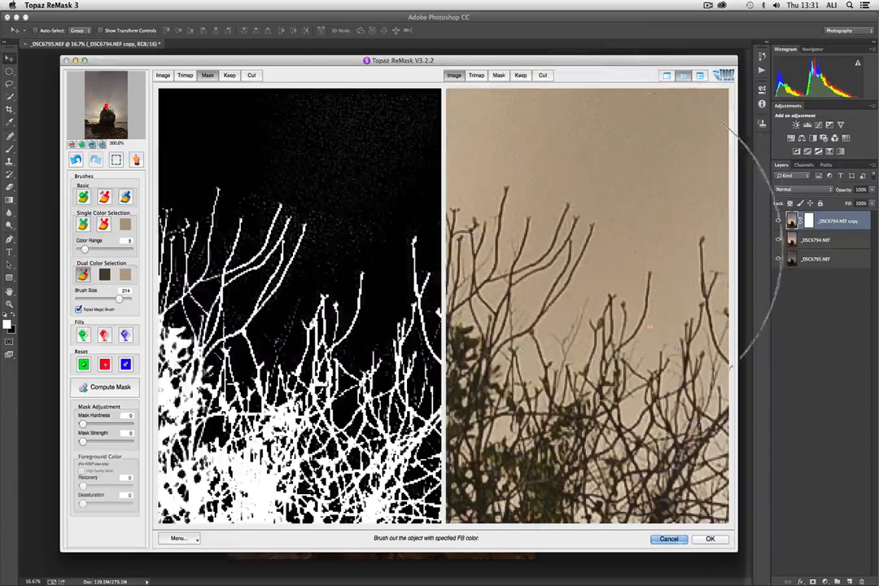
pyautogui.press('alt')
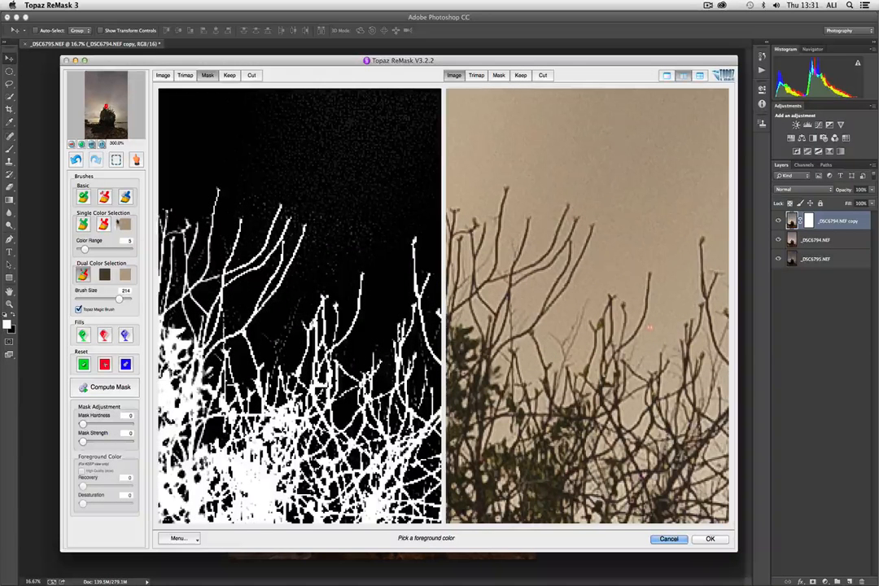
# Resample the sky colour at several spots with the Single Color Selection cut brush and dab out the speckles between the tall twigs.
pyautogui.click(104, 224)
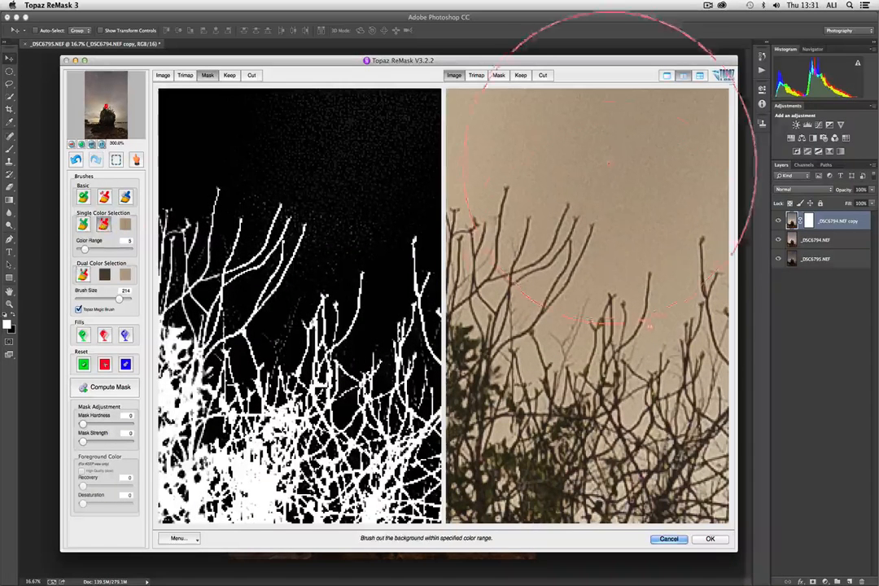
pyautogui.press('alt')
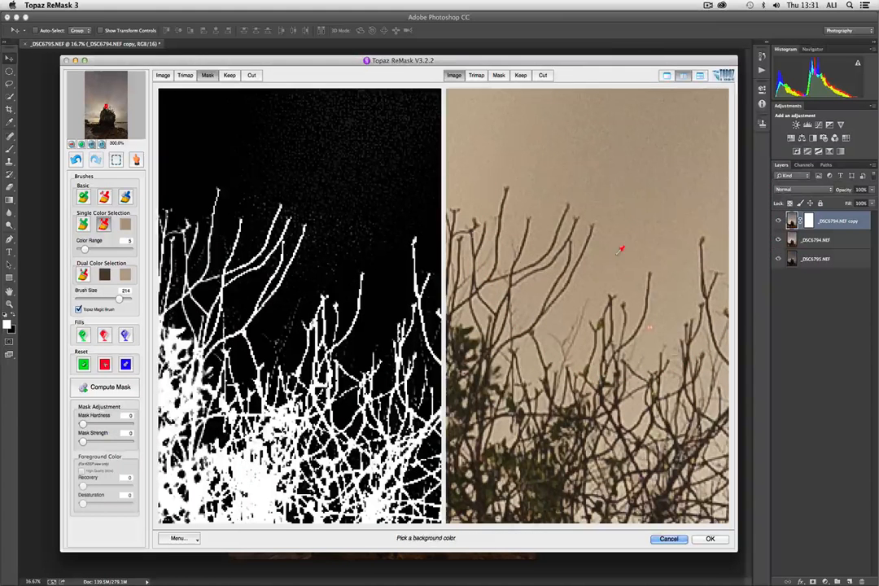
pyautogui.click(623, 249)
pyautogui.press('alt')
pyautogui.keyDown('alt'); pyautogui.click(656, 140); pyautogui.keyUp('alt')
pyautogui.click(622, 185)
pyautogui.press('alt')
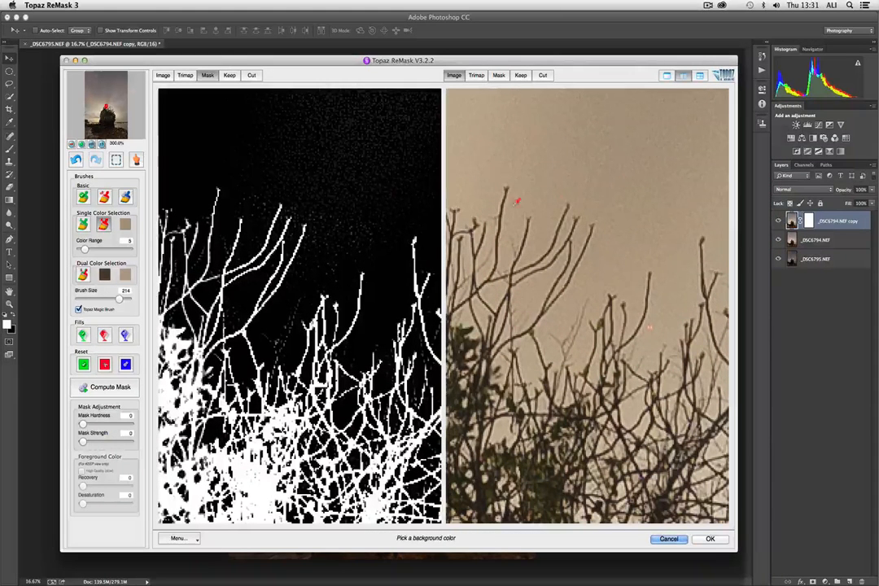
# Clear the remaining patch of speckles in the open sky above the central twigs with the basic cut brush.
pyautogui.press('super+minus')
pyautogui.press('super+minus')
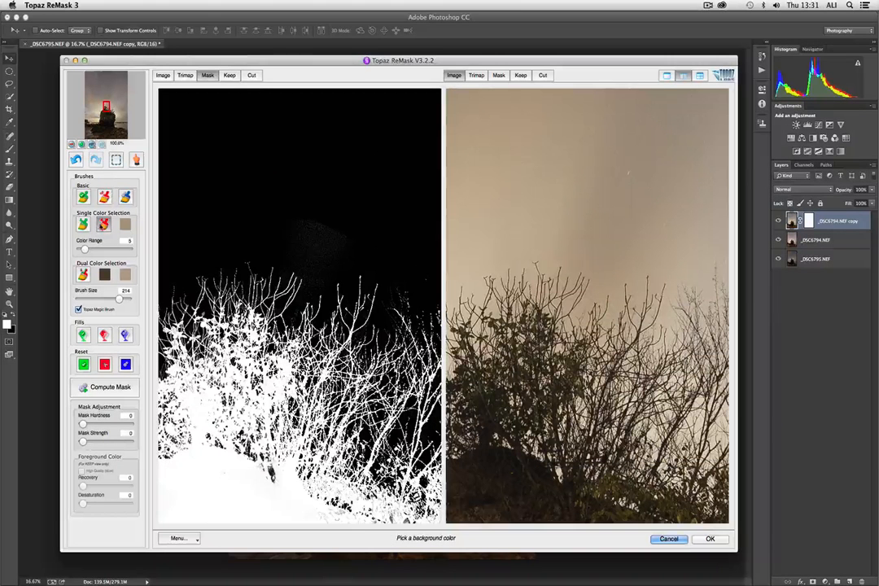
pyautogui.click(104, 197)
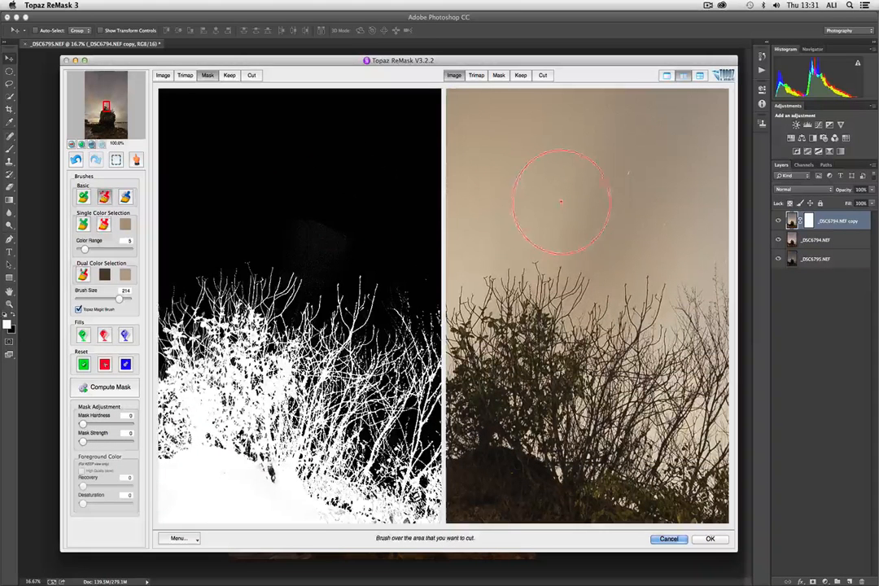
pyautogui.moveTo(580, 199); pyautogui.dragTo(613, 206)
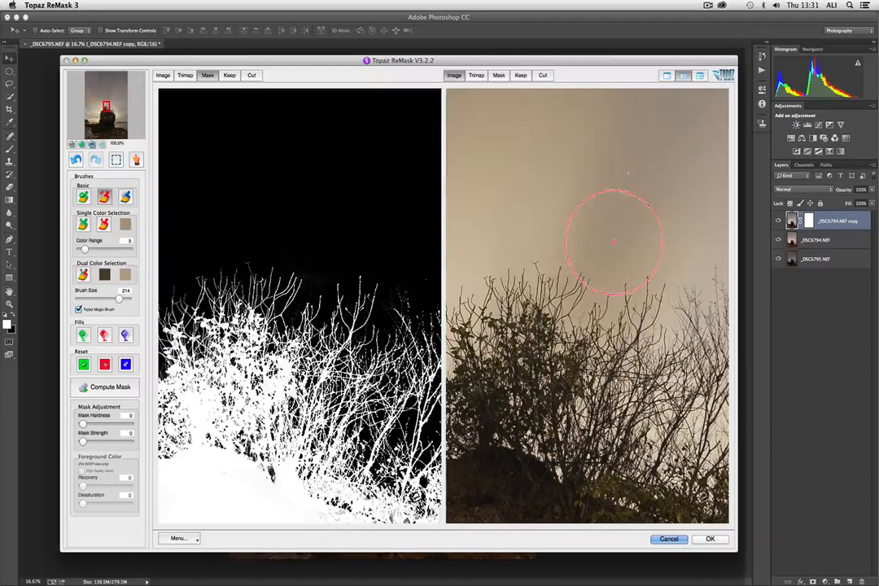
# Set the Brush Size to 61 and cut the sky gaps in the bush's dense lower foliage, using sky colours sampled with the Single Color Selection cut brush.
pyautogui.click(103, 300)
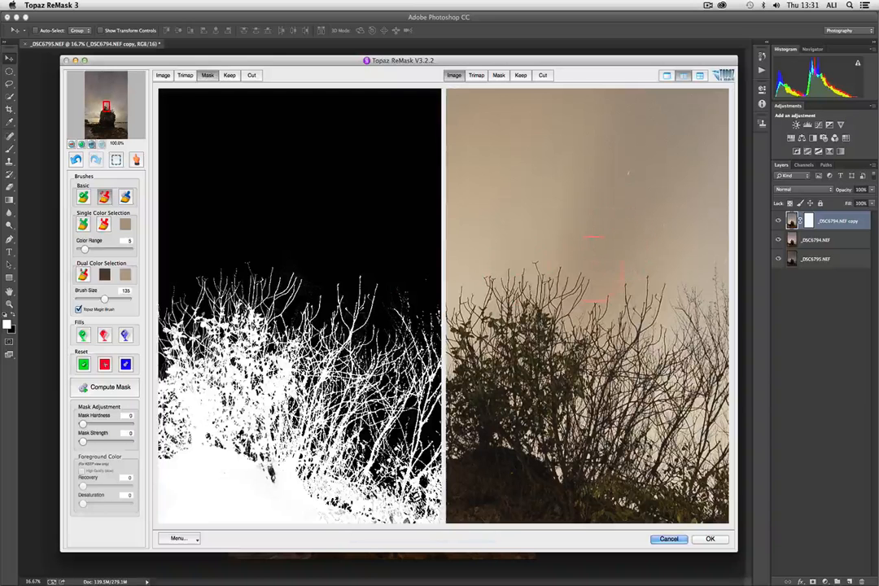
pyautogui.moveTo(103, 299)
pyautogui.mouseDown()
pyautogui.moveTo(80, 299)
pyautogui.moveTo(91, 299)
pyautogui.mouseUp()
pyautogui.press('space')
pyautogui.moveTo(625, 299); pyautogui.dragTo(476, 288)
pyautogui.press('space')
pyautogui.moveTo(574, 298); pyautogui.dragTo(507, 248)
pyautogui.moveTo(562, 332); pyautogui.dragTo(540, 257)
pyautogui.moveTo(548, 308); pyautogui.dragTo(571, 235)
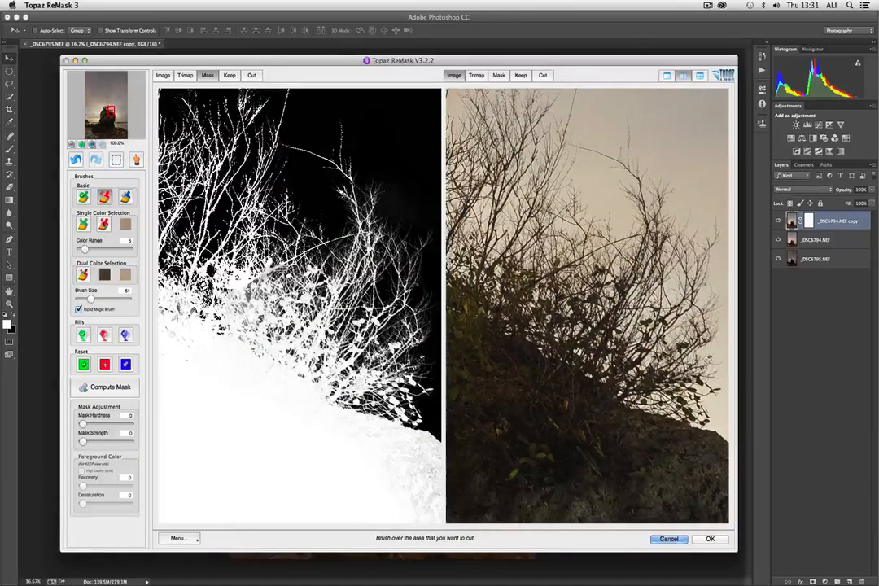
pyautogui.click(104, 224)
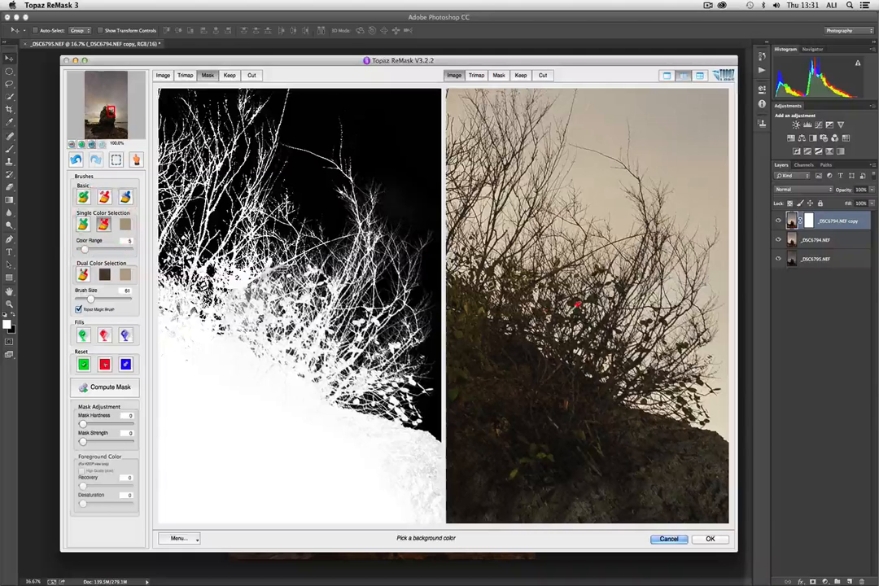
pyautogui.click(576, 307)
pyautogui.moveTo(573, 309); pyautogui.dragTo(590, 347)
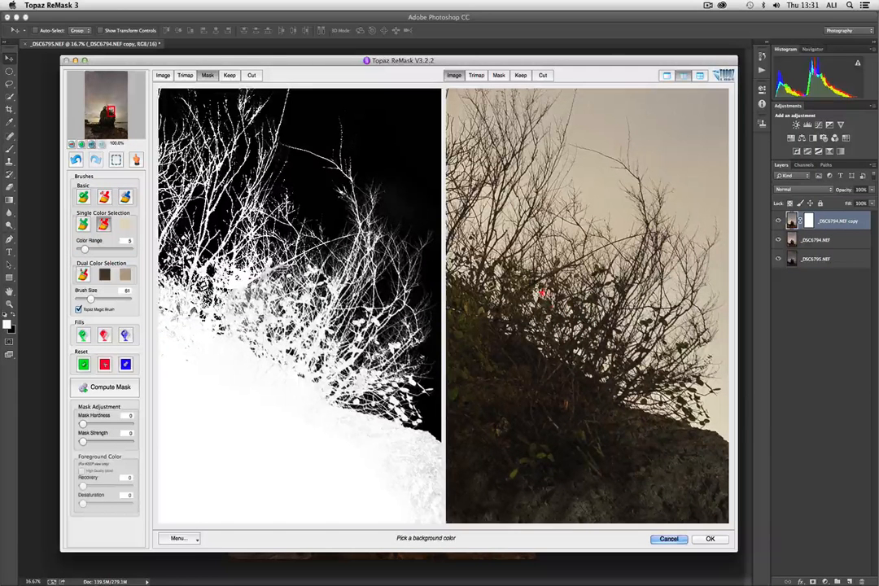
pyautogui.click(542, 291)
pyautogui.moveTo(537, 293); pyautogui.dragTo(553, 275)
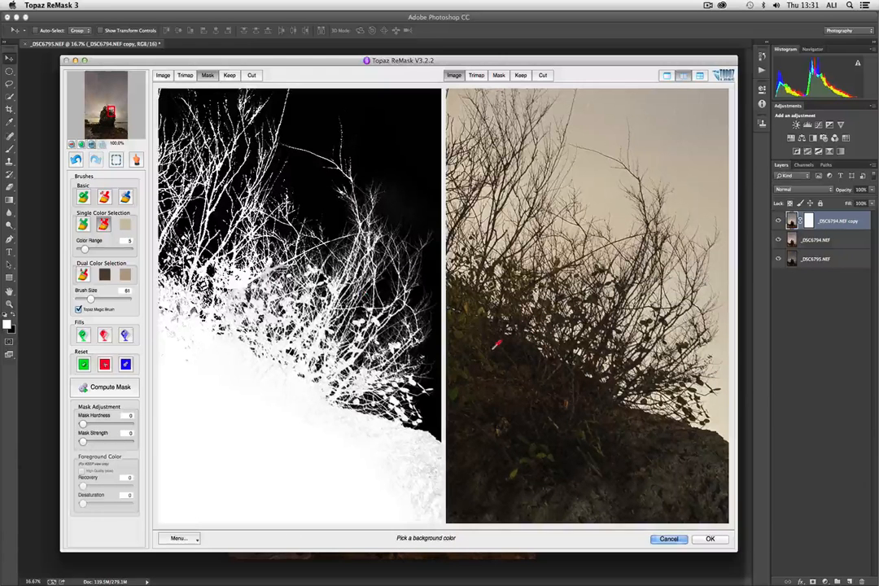
# Restore the rock's right edge with dark colours sampled by the Single Color Selection keep brush, and fill the rock solid with the basic keep brush.
pyautogui.press('super+minus')
pyautogui.press('super+minus')
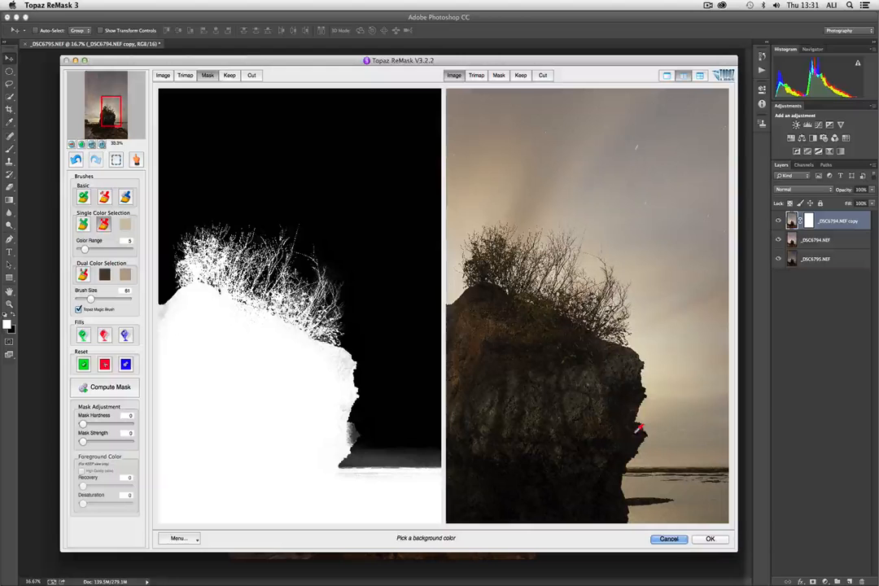
pyautogui.click(83, 224)
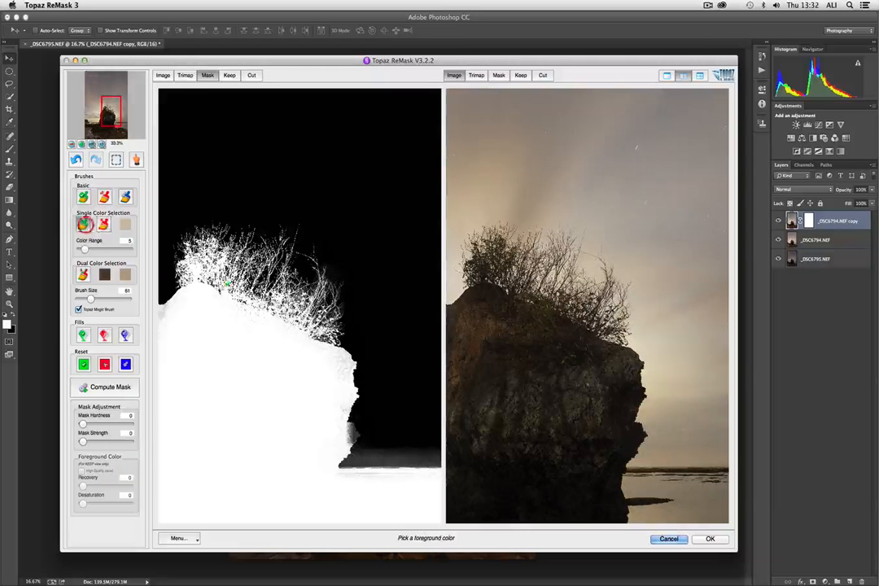
pyautogui.click(645, 429)
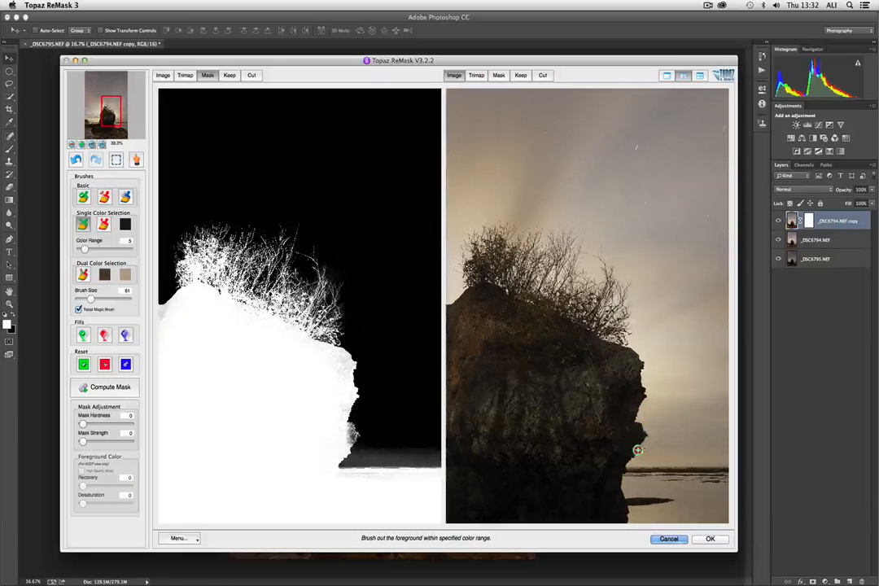
pyautogui.click(637, 403)
pyautogui.click(637, 398)
pyautogui.click(634, 353)
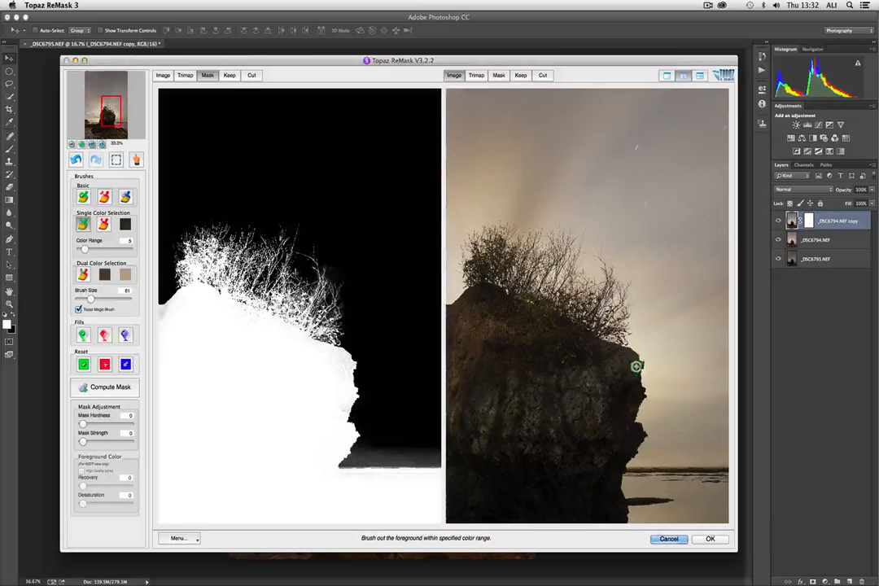
pyautogui.click(614, 376)
pyautogui.click(83, 196)
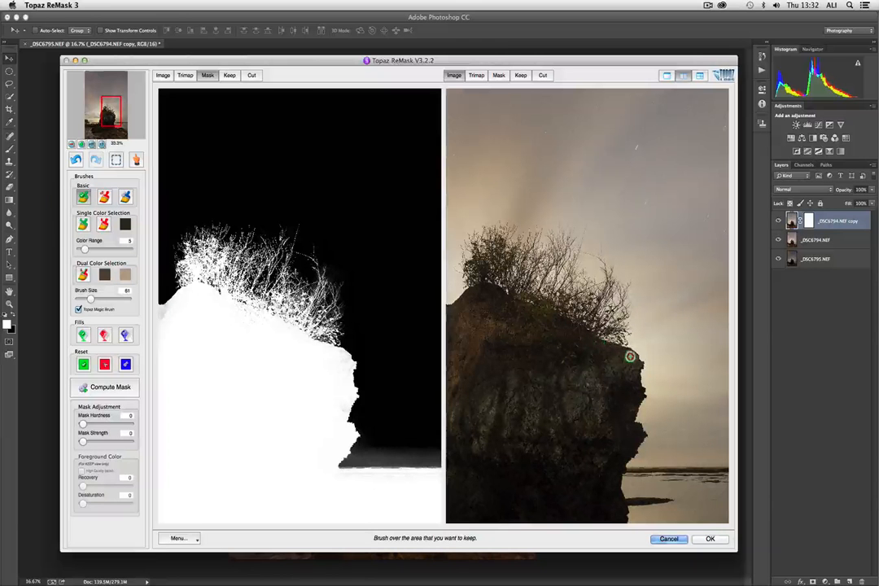
pyautogui.moveTo(632, 392); pyautogui.dragTo(629, 401)
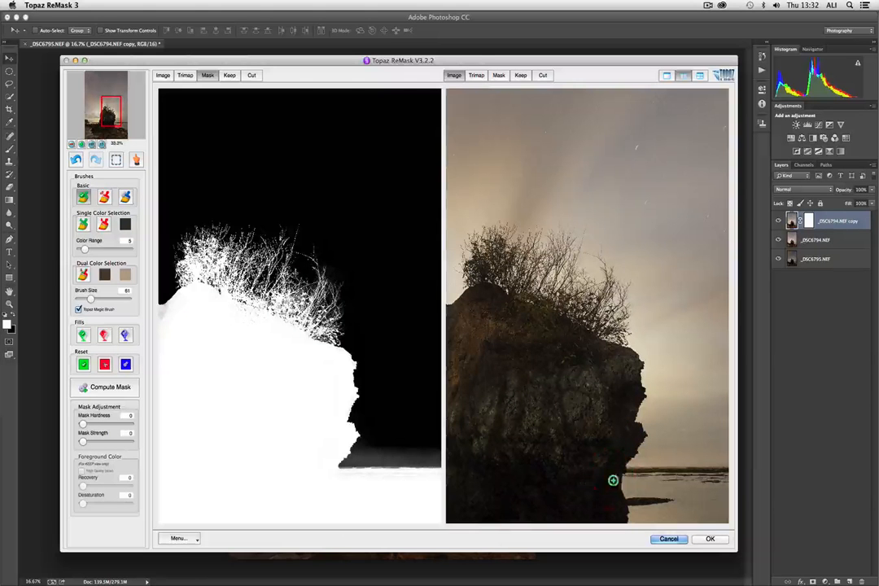
# Paint out the grey haze in the sky just above the horizon on the rock's right side with the basic cut brush.
pyautogui.press('space')
pyautogui.moveTo(609, 479); pyautogui.dragTo(467, 422)
pyautogui.click(104, 197)
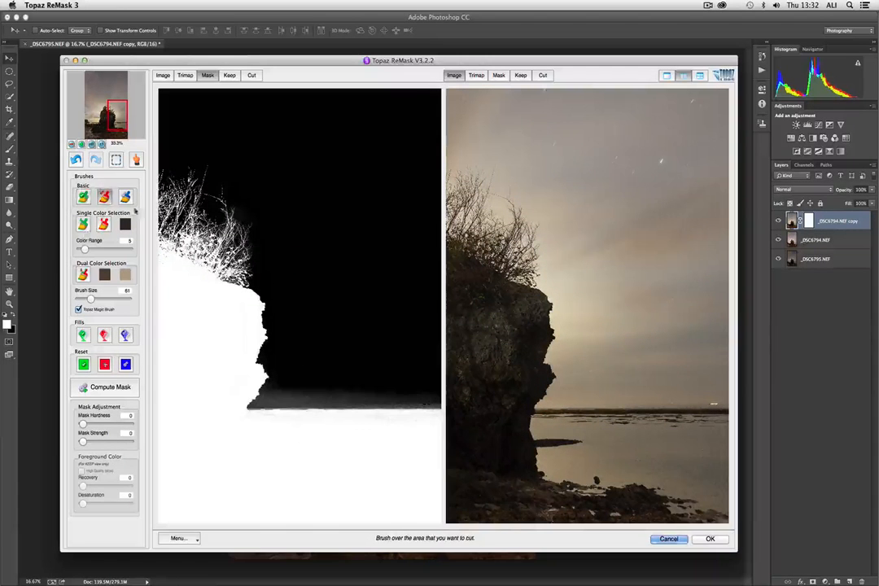
pyautogui.moveTo(557, 401)
pyautogui.mouseDown()
pyautogui.moveTo(731, 401)
pyautogui.moveTo(591, 405)
pyautogui.mouseUp()
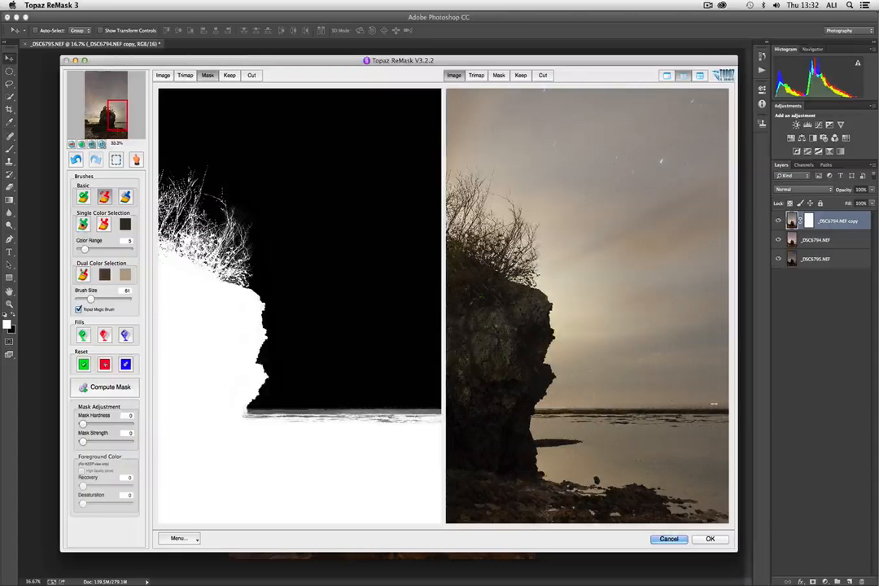
# Restore the water and shoreline below the horizon on both sides of the rock with the basic keep brush.
pyautogui.click(83, 197)
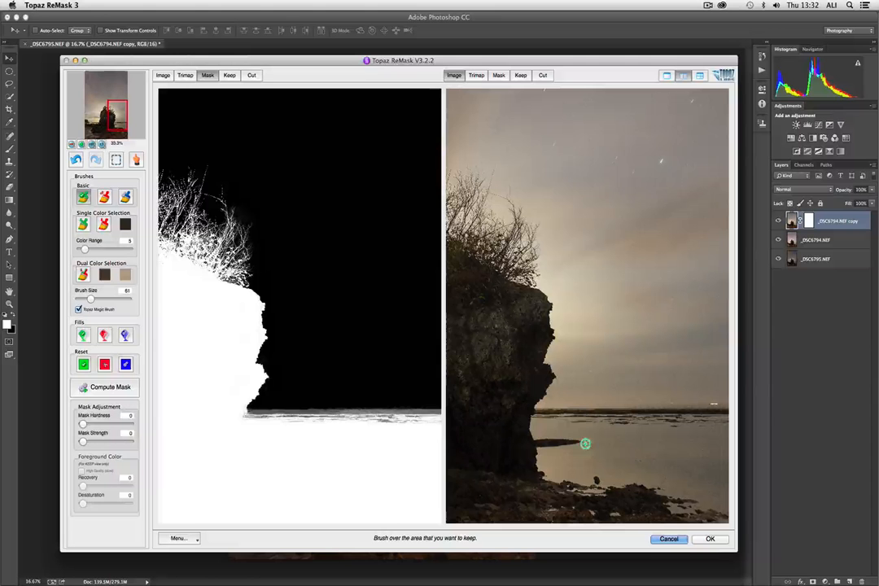
pyautogui.moveTo(530, 418); pyautogui.dragTo(729, 419)
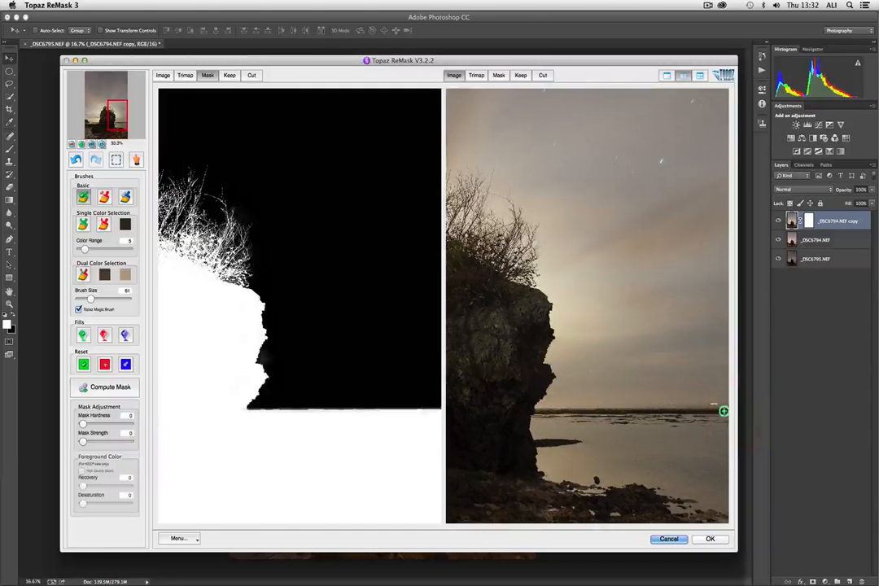
pyautogui.press('space')
pyautogui.moveTo(530, 427); pyautogui.dragTo(802, 417)
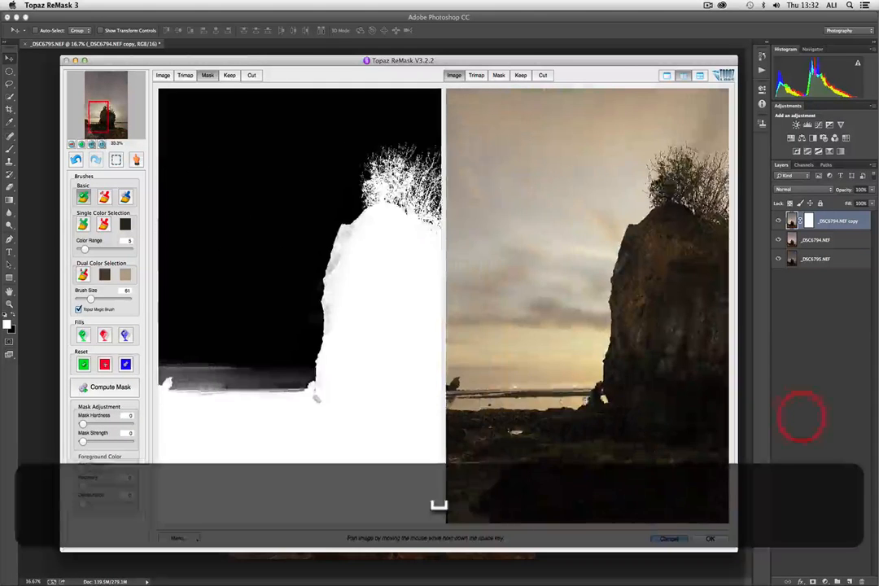
pyautogui.moveTo(587, 403); pyautogui.dragTo(642, 394)
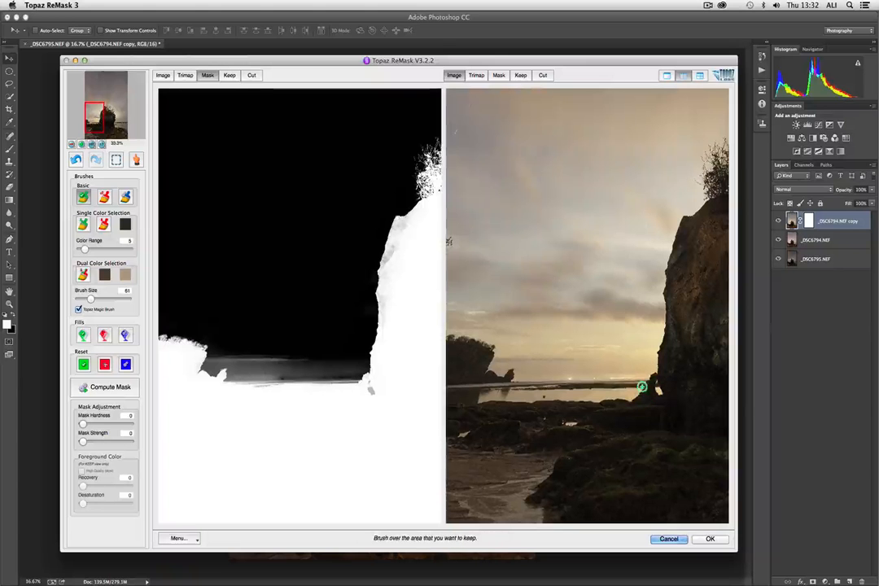
pyautogui.moveTo(536, 389); pyautogui.dragTo(436, 388)
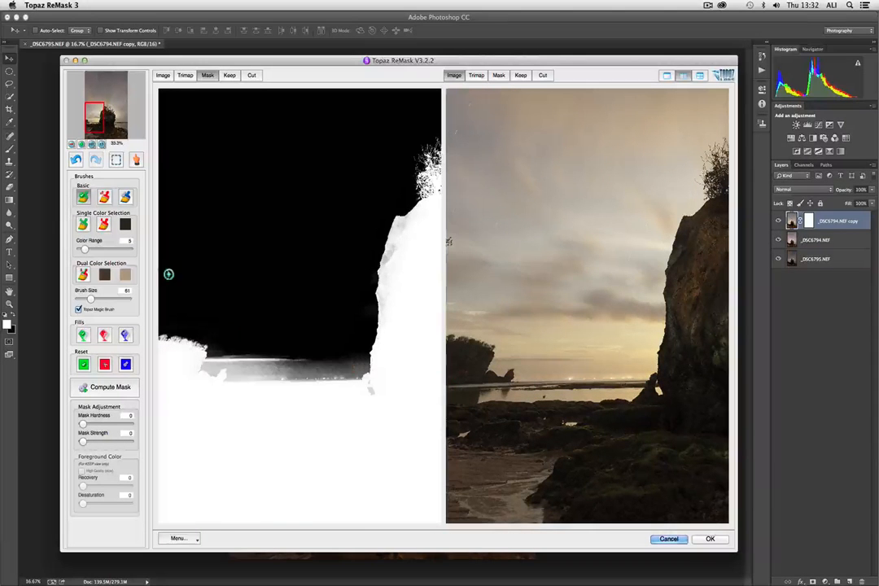
# Paint out the grey haze above the horizon between the headland and the rock with the basic cut brush.
pyautogui.click(104, 198)
pyautogui.moveTo(526, 359)
pyautogui.mouseDown()
pyautogui.moveTo(526, 373)
pyautogui.moveTo(621, 369)
pyautogui.mouseUp()
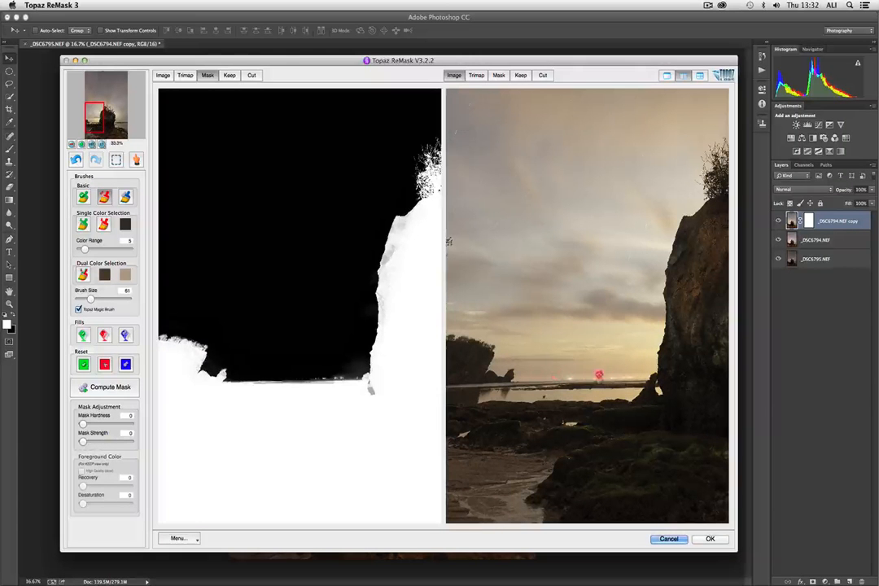
pyautogui.click(643, 370)
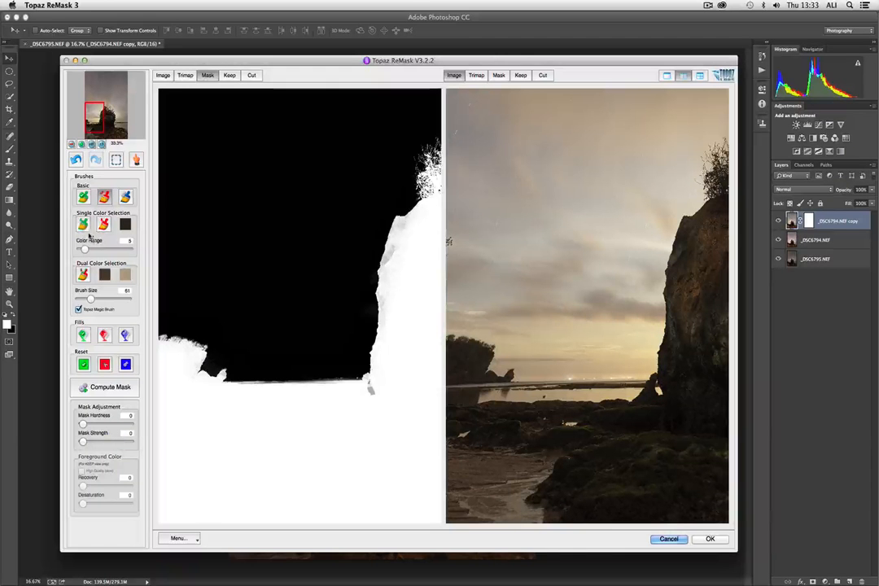
# Fill the grey patch at the foot of the rock's left side and the distant headland solid with the basic keep brush.
pyautogui.click(82, 197)
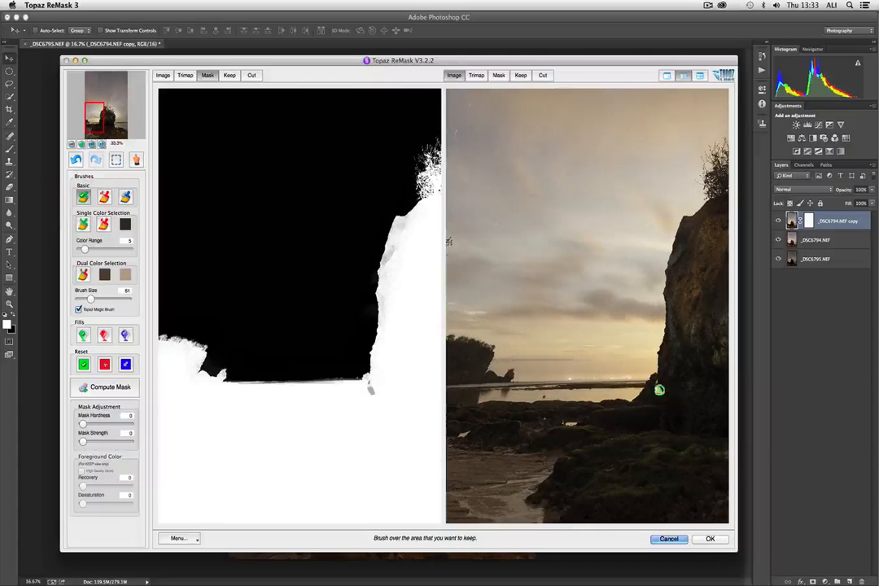
pyautogui.click(660, 383)
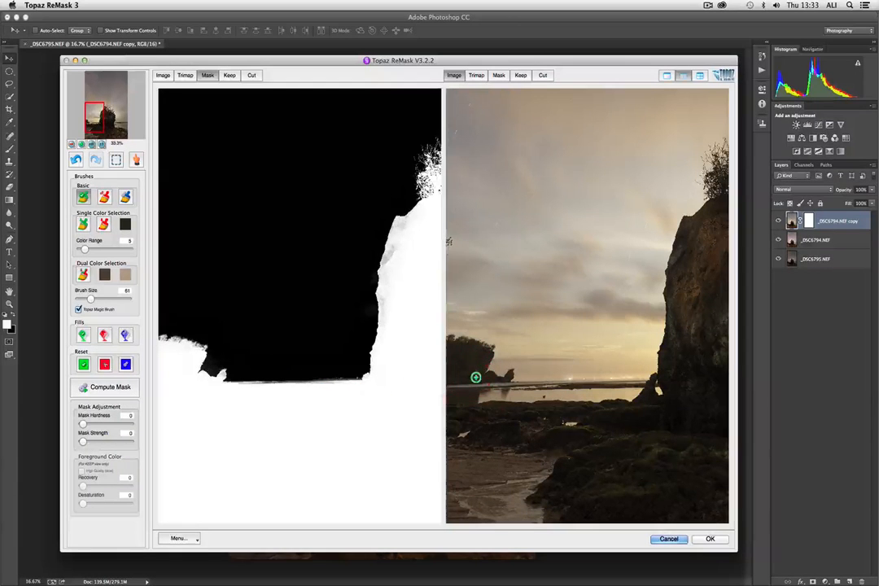
pyautogui.click(466, 355)
# Fill the rock's left edge solid with the basic keep brush, undoing the stroke that spills into the sky, and apply the ReMask result.
pyautogui.press('super+minus')
pyautogui.press('super+minus')
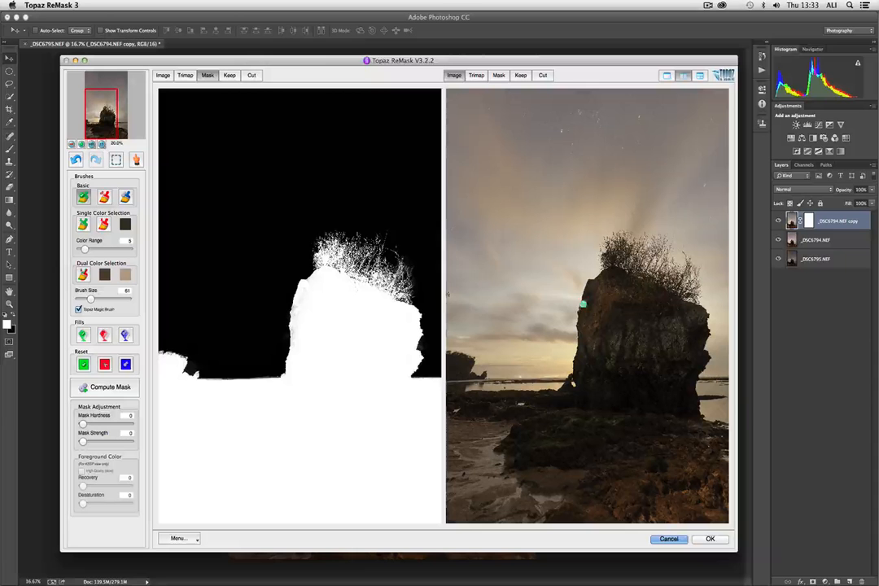
pyautogui.click(583, 314)
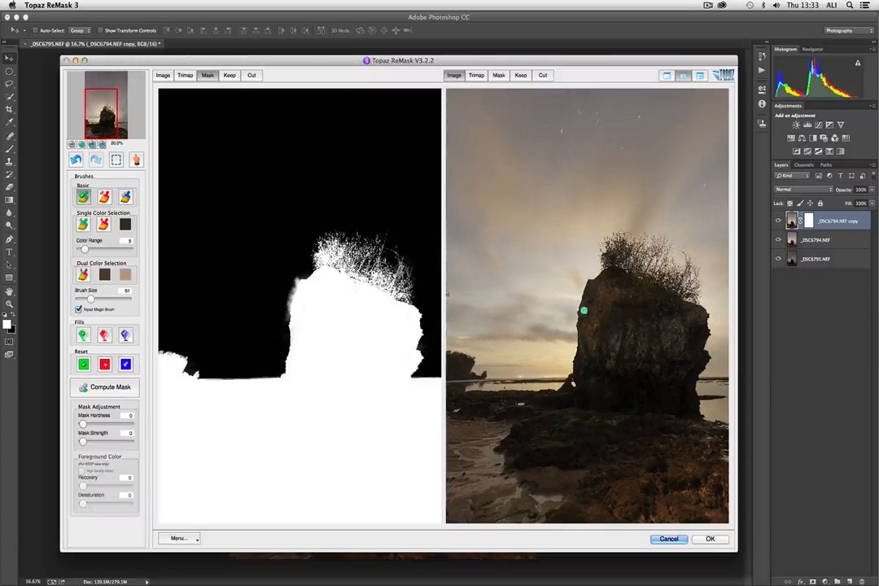
pyautogui.press('super+z')
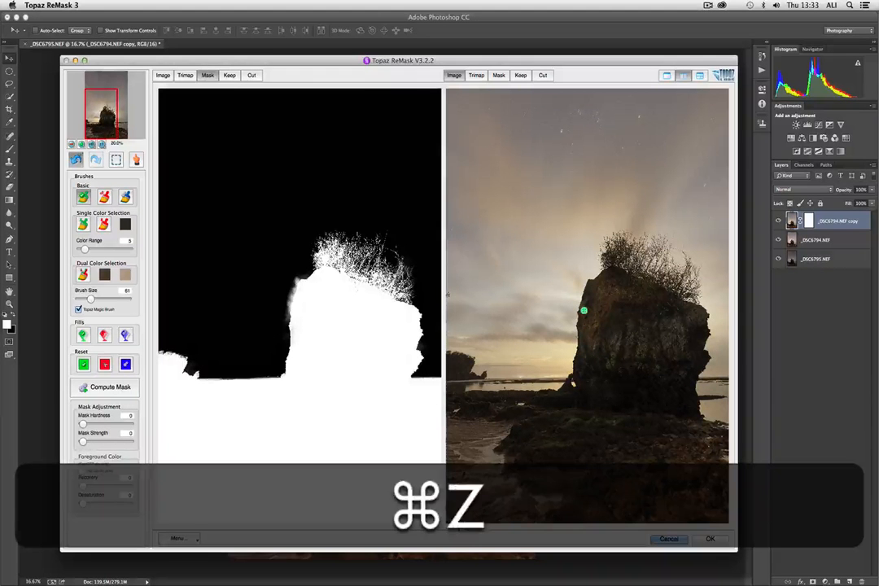
pyautogui.click(585, 307)
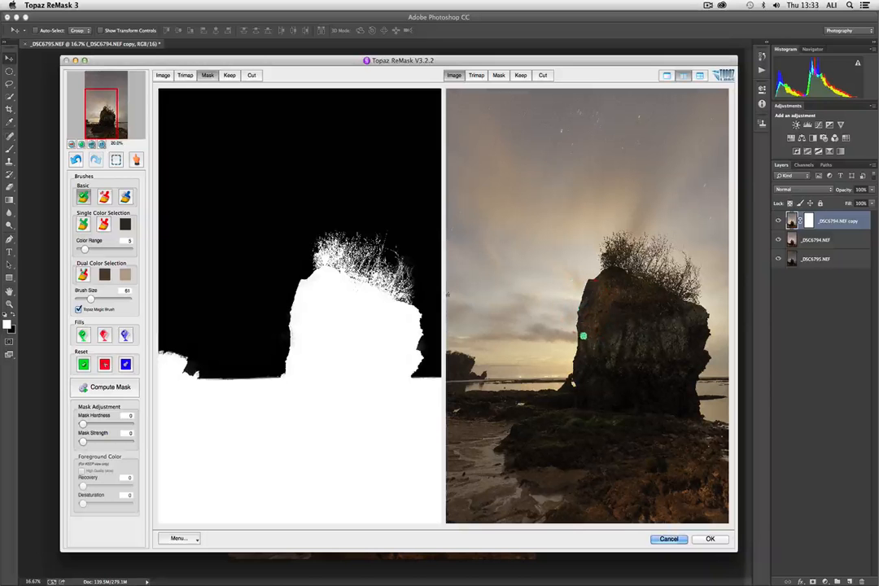
pyautogui.click(577, 364)
pyautogui.click(707, 539)
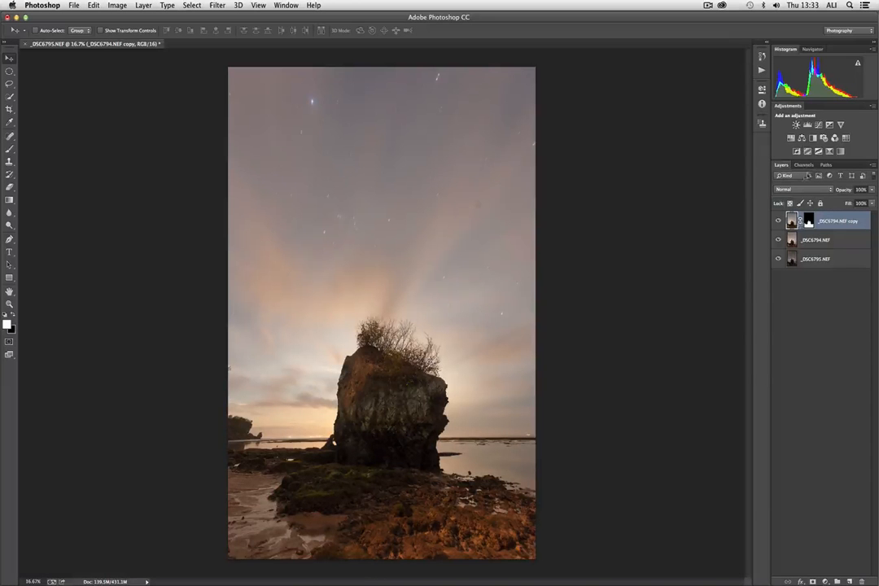
# Load the _DSC6794.NEF copy Mask channel as a selection and return to the layer list.
pyautogui.click(805, 165)
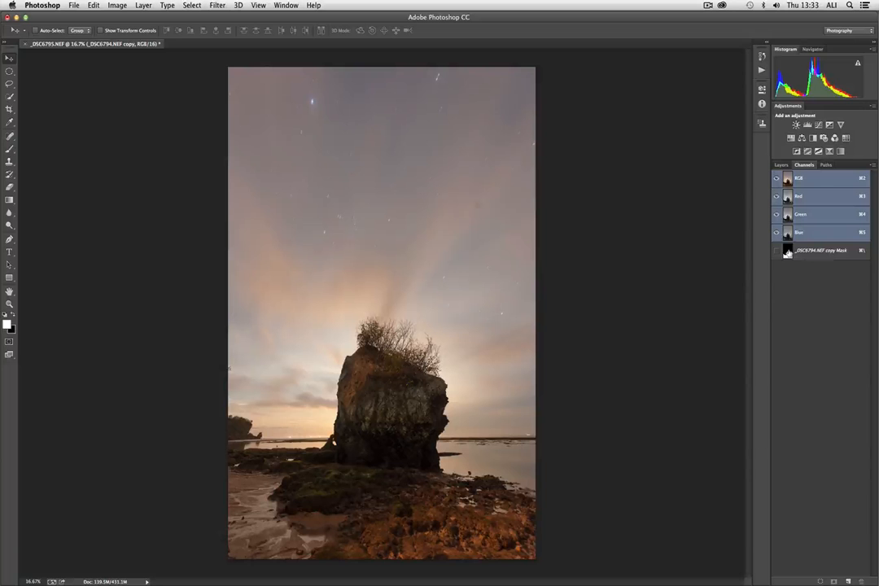
pyautogui.keyDown('super'); pyautogui.click(787, 251); pyautogui.keyUp('super')
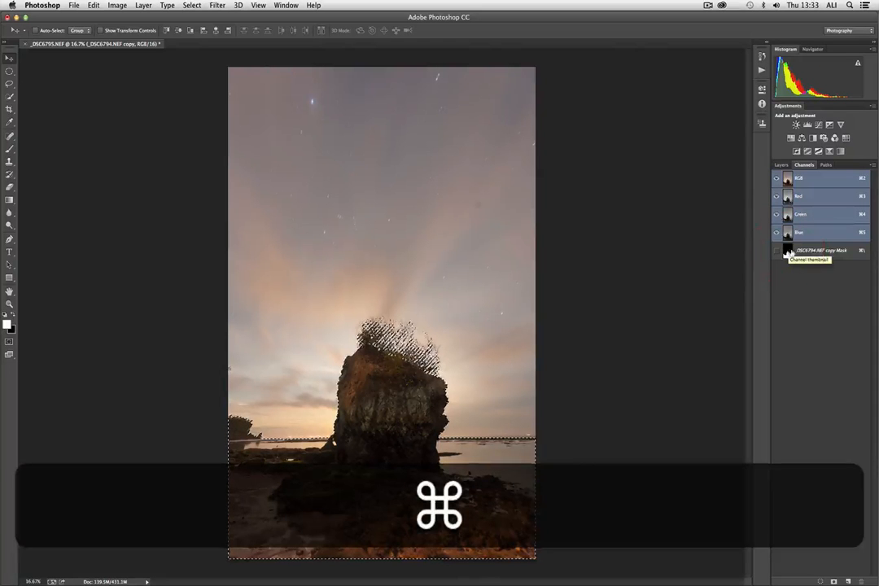
pyautogui.click(781, 165)
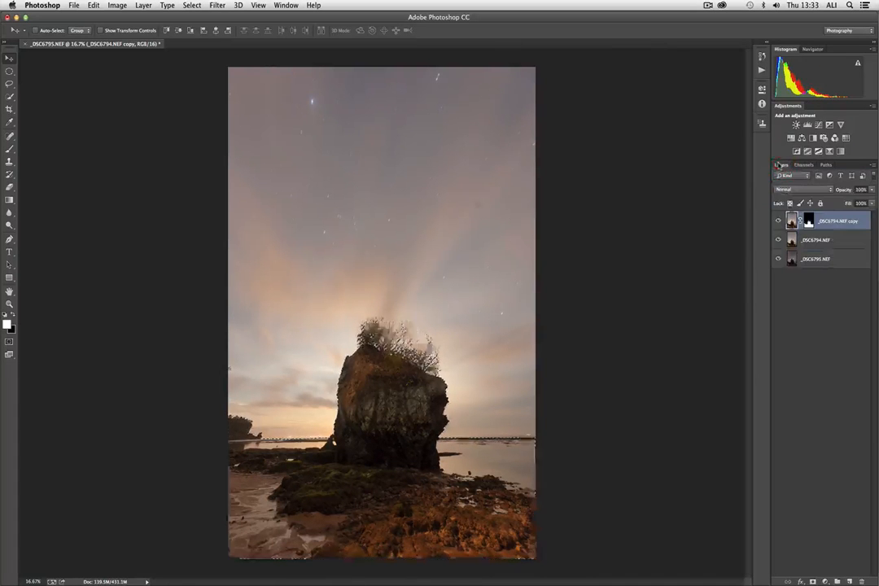
# Delete the _DSC6794.NEF copy layer and add a layer mask to _DSC6794.NEF from the active selection.
pyautogui.moveTo(839, 220); pyautogui.dragTo(861, 581)
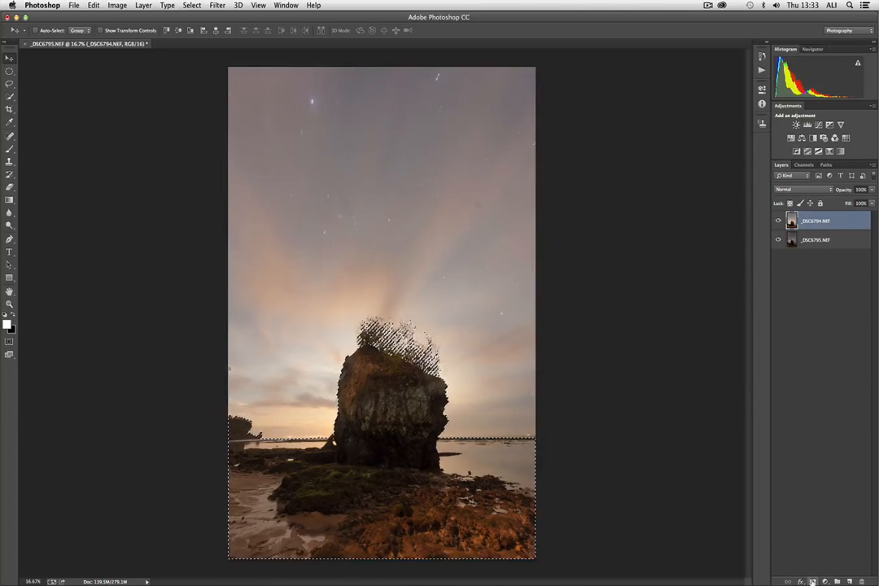
pyautogui.click(813, 582)
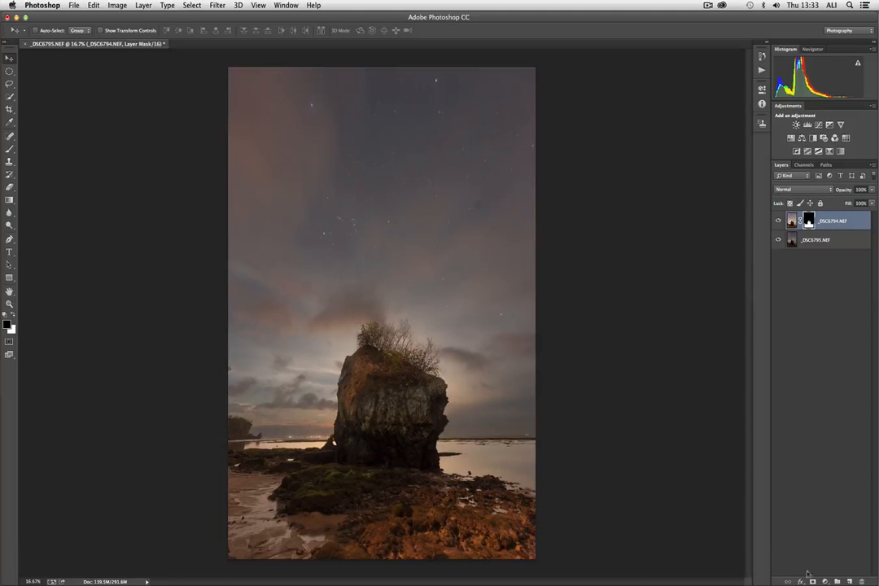
# Examine the bush's branches and the rock's edges up close against the darker sky for masking flaws.
pyautogui.press('super+equal')
pyautogui.press('super+equal')
pyautogui.press('super+equal')
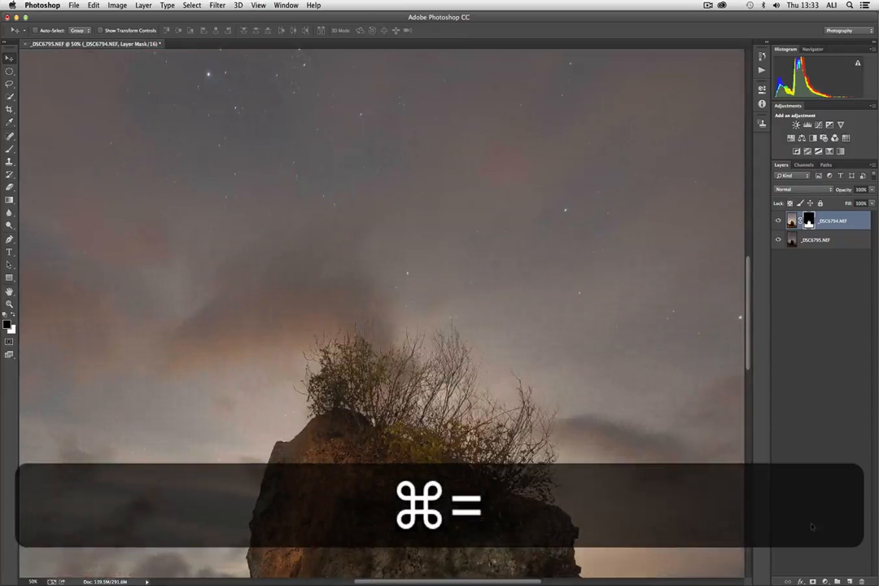
pyautogui.moveTo(593, 420); pyautogui.dragTo(561, 316)
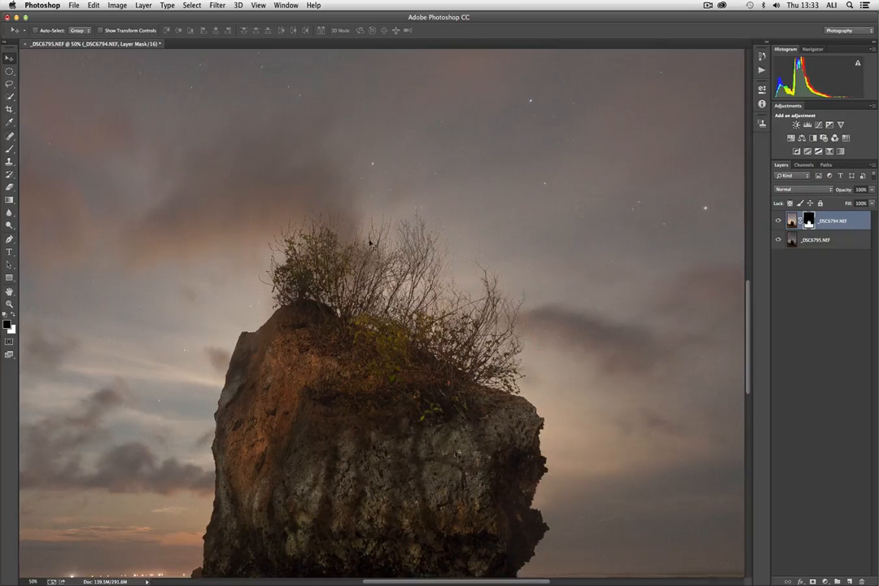
pyautogui.press('super+minus')
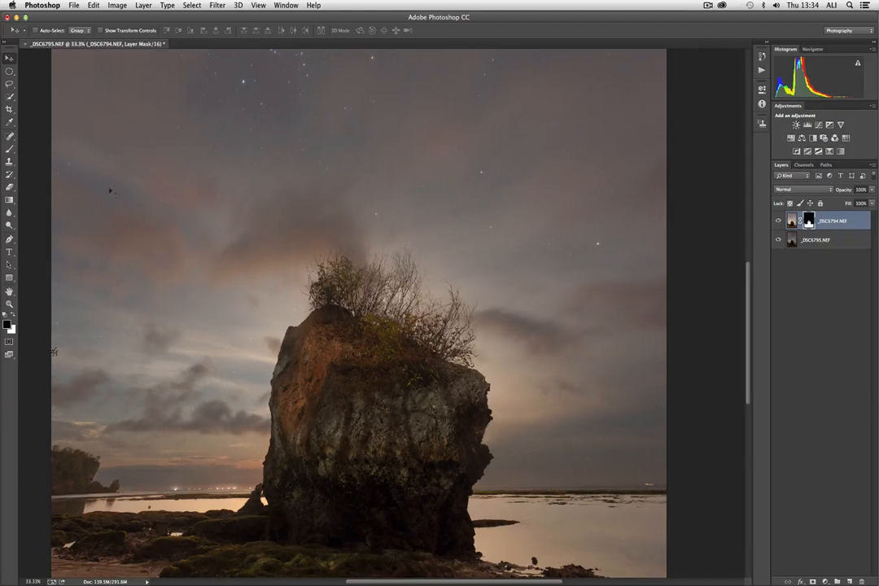
# Set up the Brush tool with 16% opacity and 21% flow for touching up the layer mask.
pyautogui.click(9, 149)
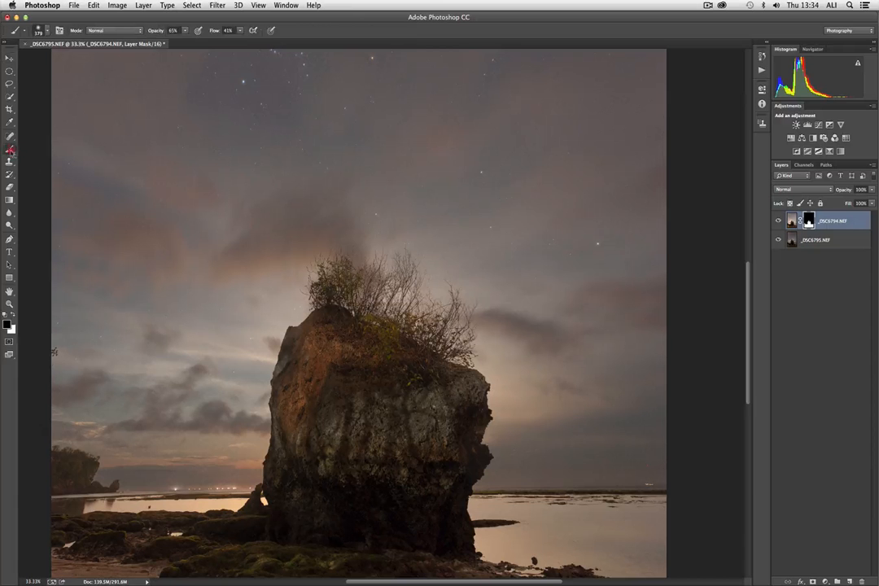
pyautogui.click(147, 31)
pyautogui.click(214, 31)
pyautogui.moveTo(206, 33); pyautogui.dragTo(203, 33)
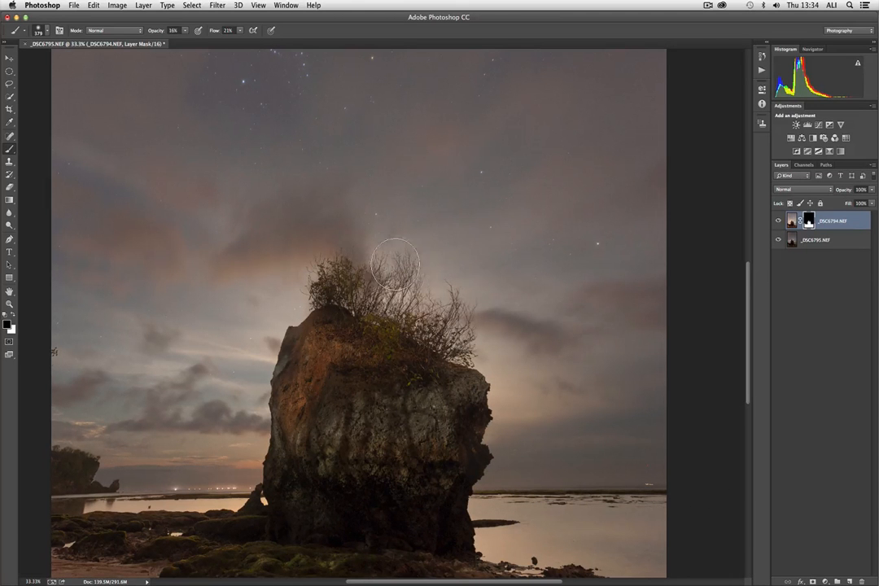
# Inspect the mask around the bush's fine branches and the overall blend, and return to the Move tool.
pyautogui.press('super+equal')
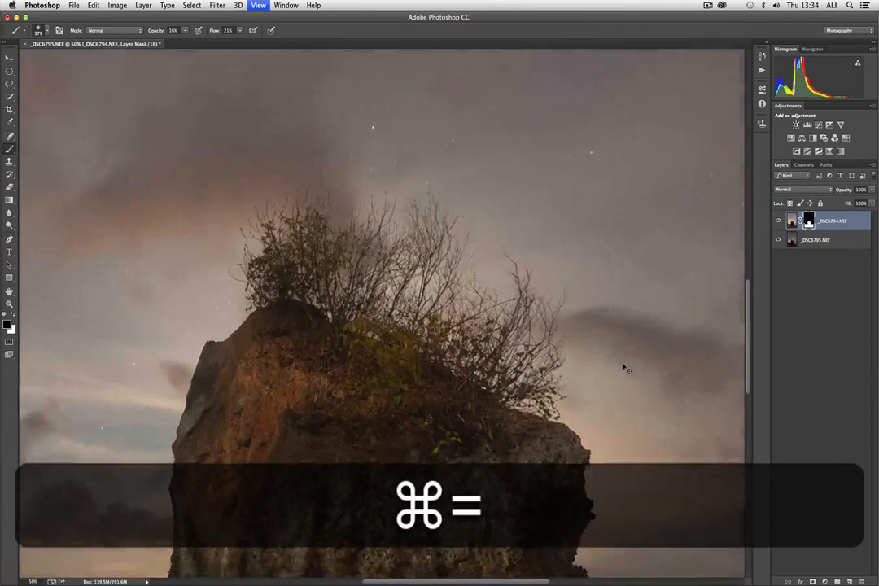
pyautogui.press('super+equal')
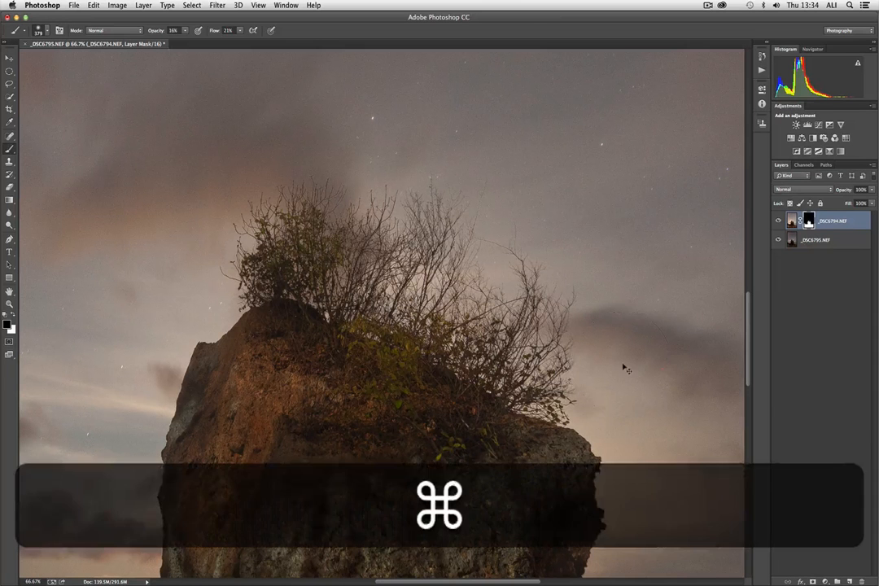
pyautogui.press('super+minus')
pyautogui.press('super+minus')
pyautogui.press('super+minus')
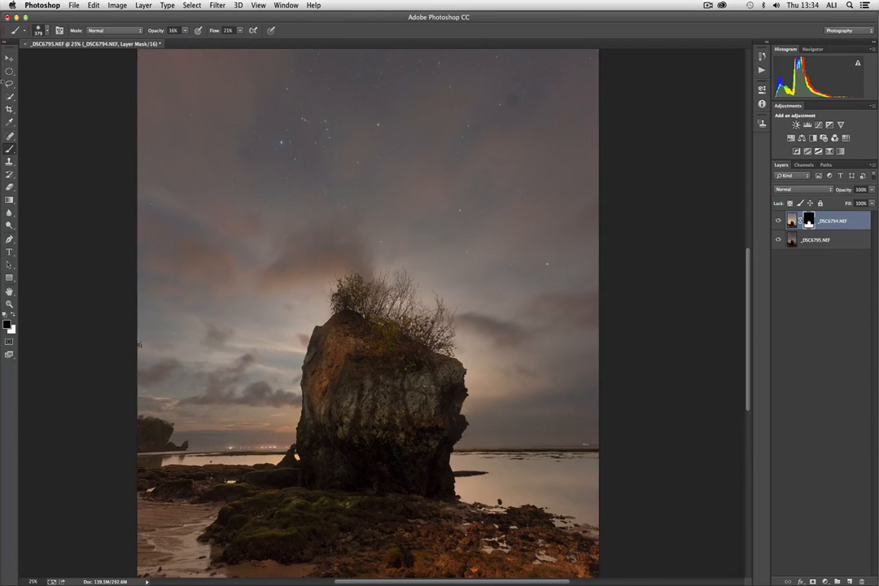
pyautogui.click(9, 57)
pyautogui.press('super+minus')
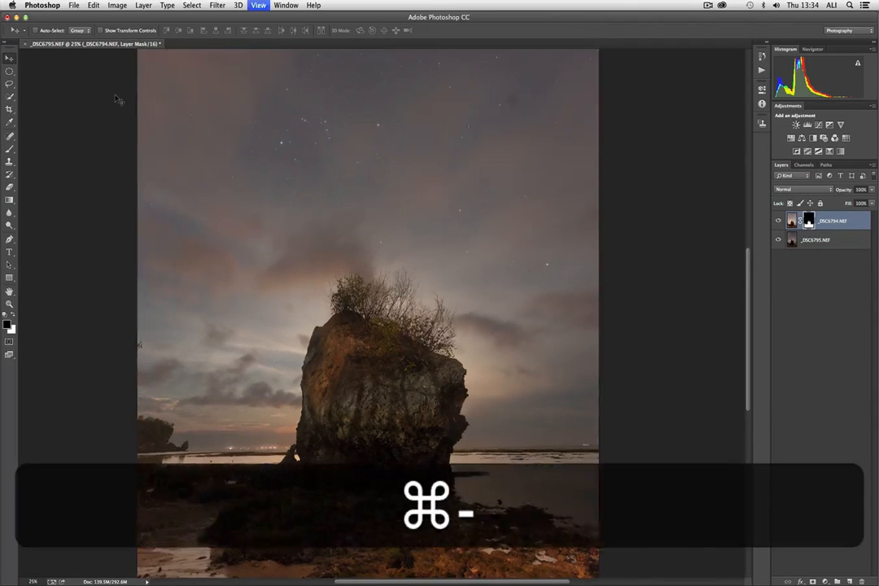